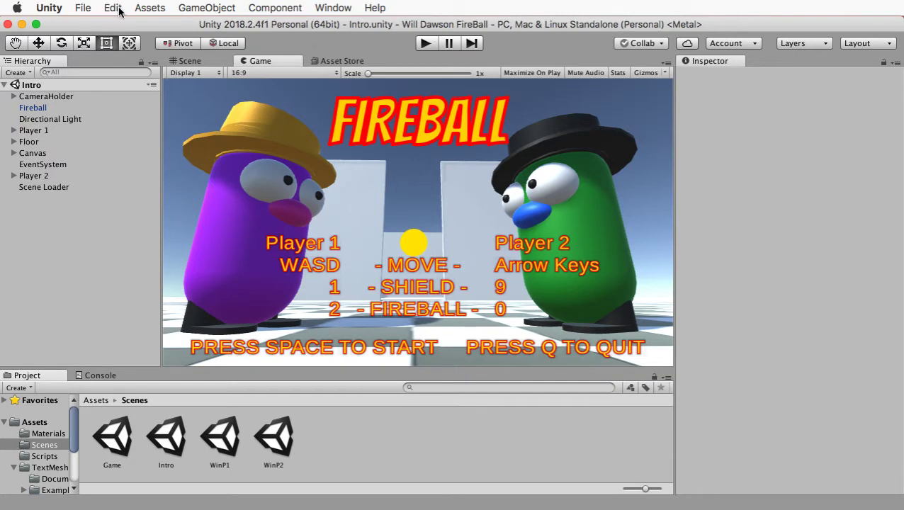
# Open the project's build settings and select the WinP1 scene in the list of scenes in the build.
pyautogui.click(83, 9)
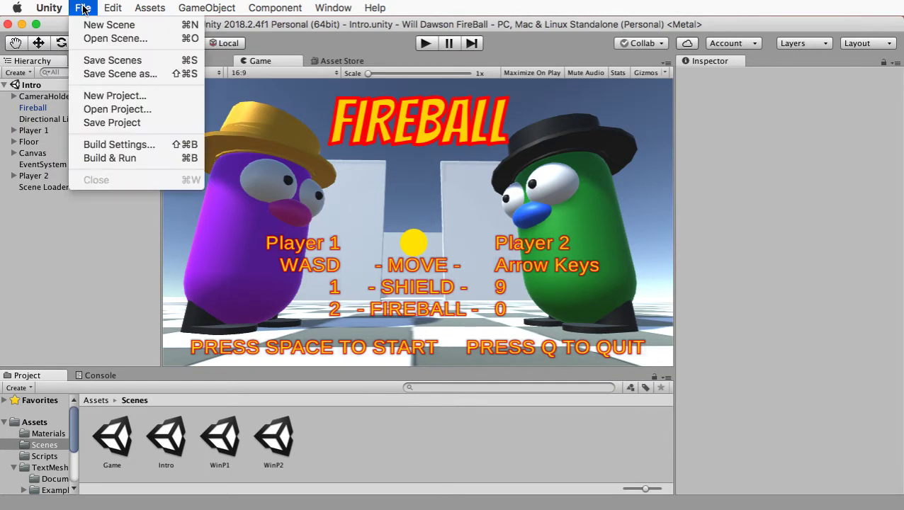
pyautogui.click(119, 144)
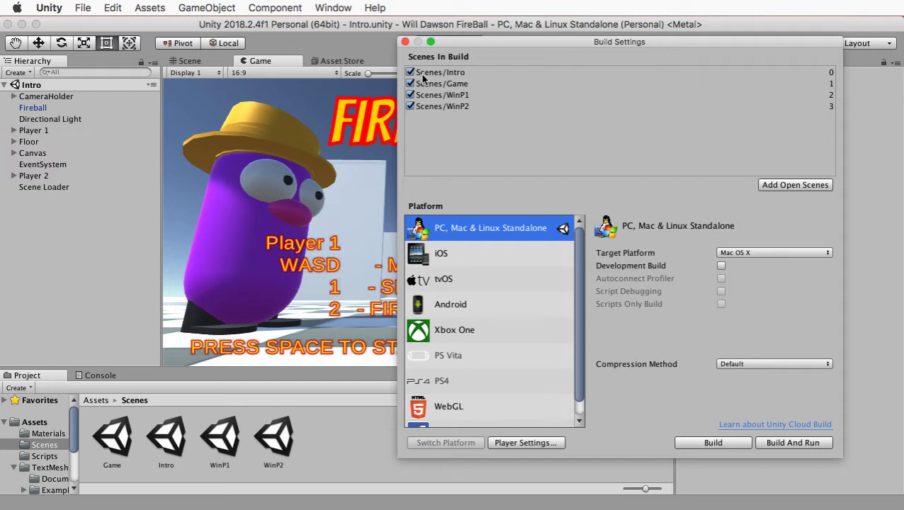
pyautogui.click(459, 94)
pyautogui.moveTo(459, 99)
pyautogui.mouseDown()
pyautogui.moveTo(457, 68)
pyautogui.moveTo(457, 101)
pyautogui.mouseUp()
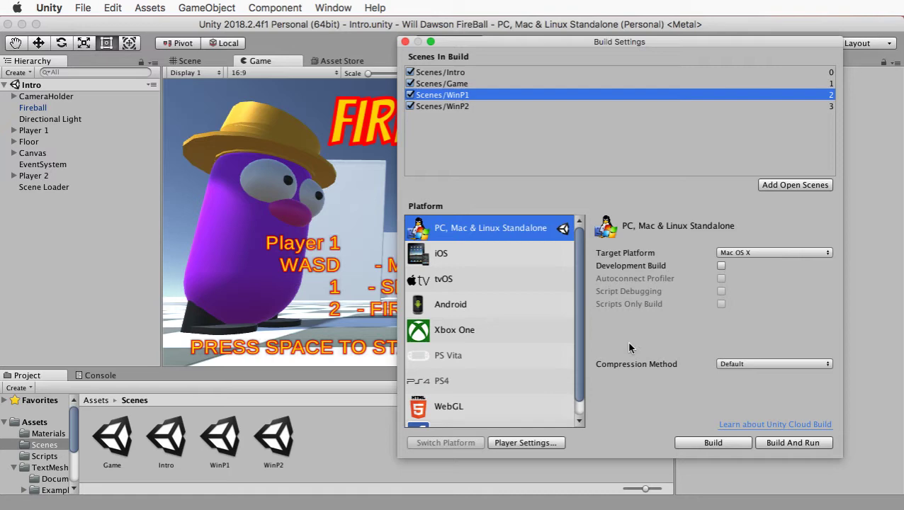
# Switch to Finder and create a folder named Fireball Build inside the Fireball project folder.
pyautogui.press('super+Tab')
pyautogui.press('super+Tab')
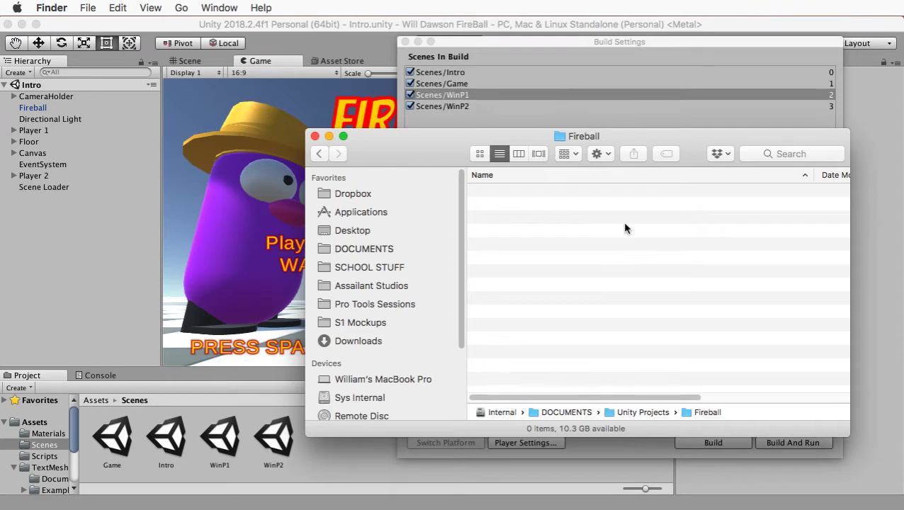
pyautogui.rightClick(513, 239)
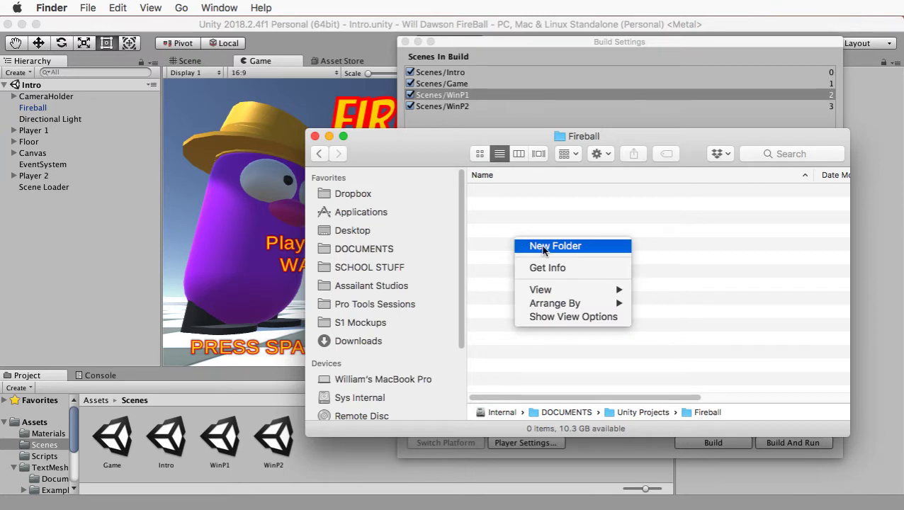
pyautogui.click(545, 246)
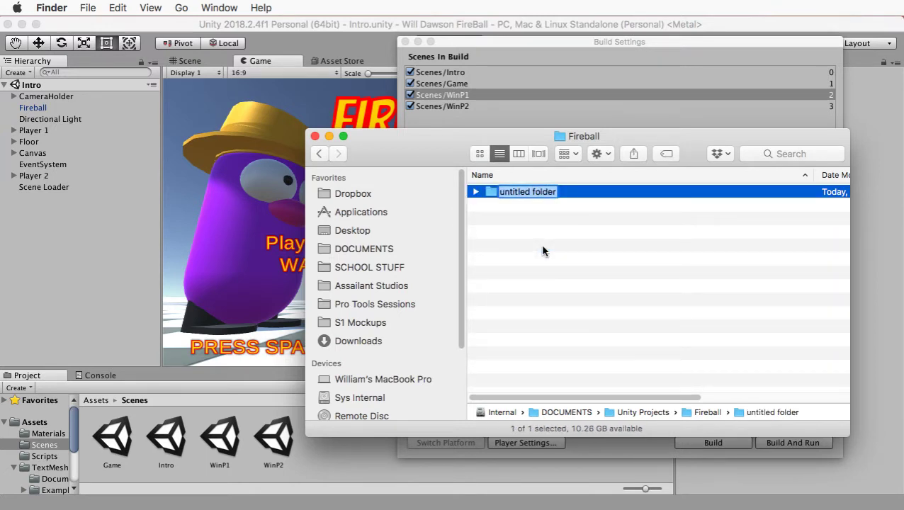
pyautogui.write('Fireball')
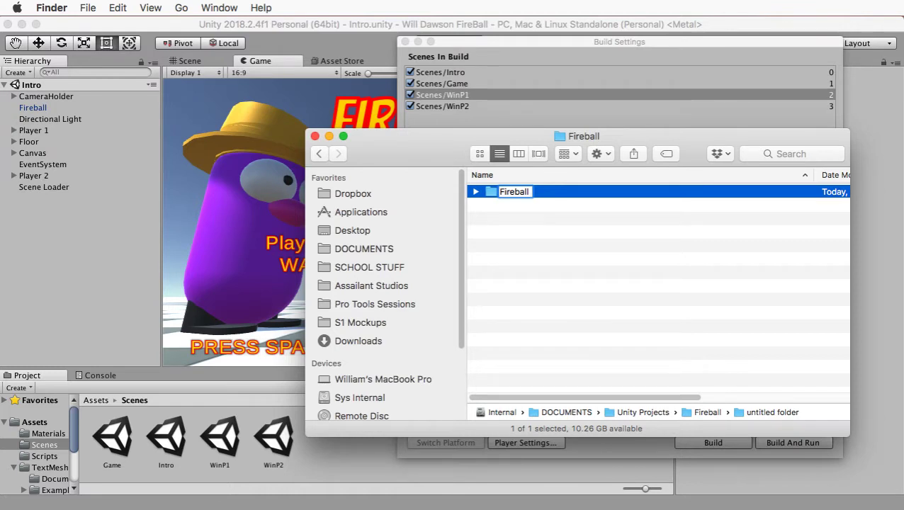
pyautogui.write('Build')
pyautogui.press('Return')
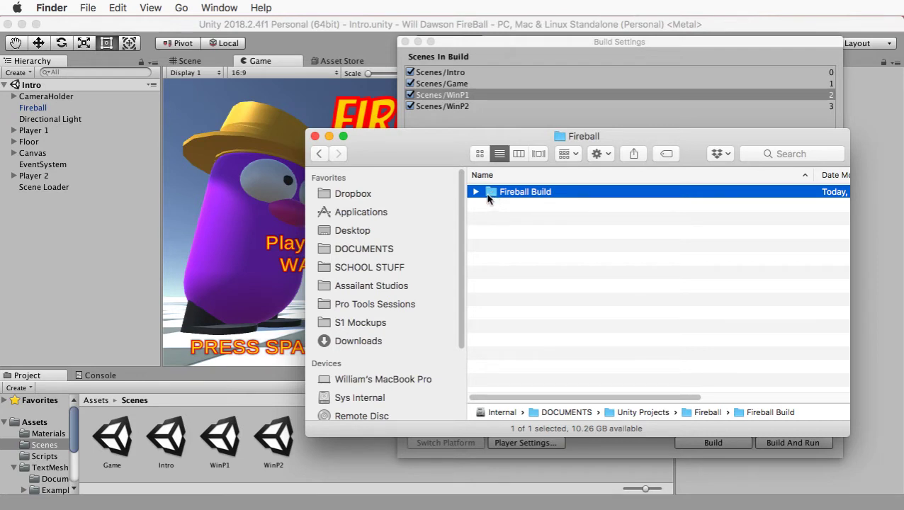
# Return to Unity, start a Mac OS X build, and choose Unity Projects > Fireball > Fireball Build as the destination.
pyautogui.click(518, 64)
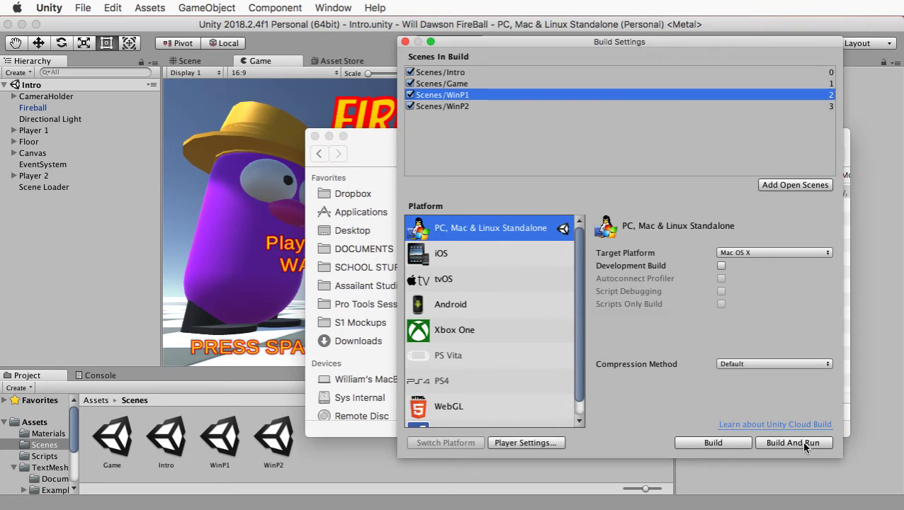
pyautogui.click(716, 443)
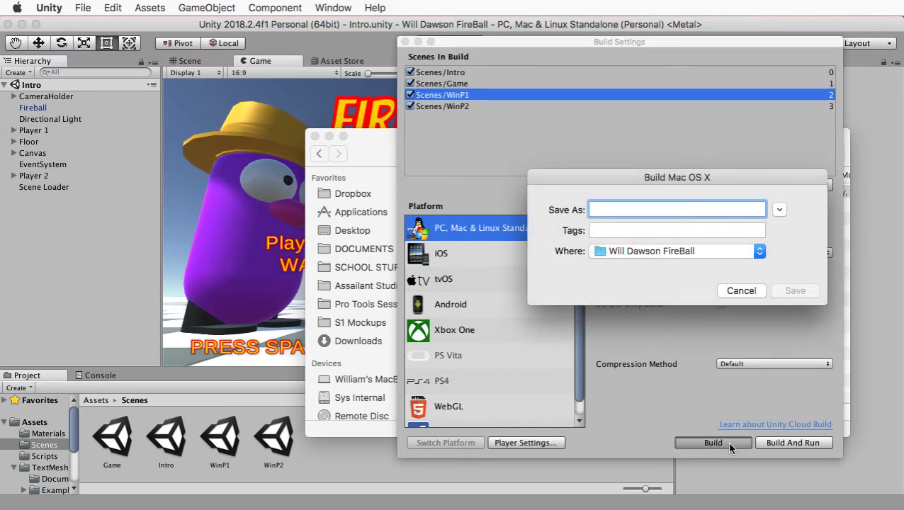
pyautogui.moveTo(694, 178); pyautogui.dragTo(535, 78)
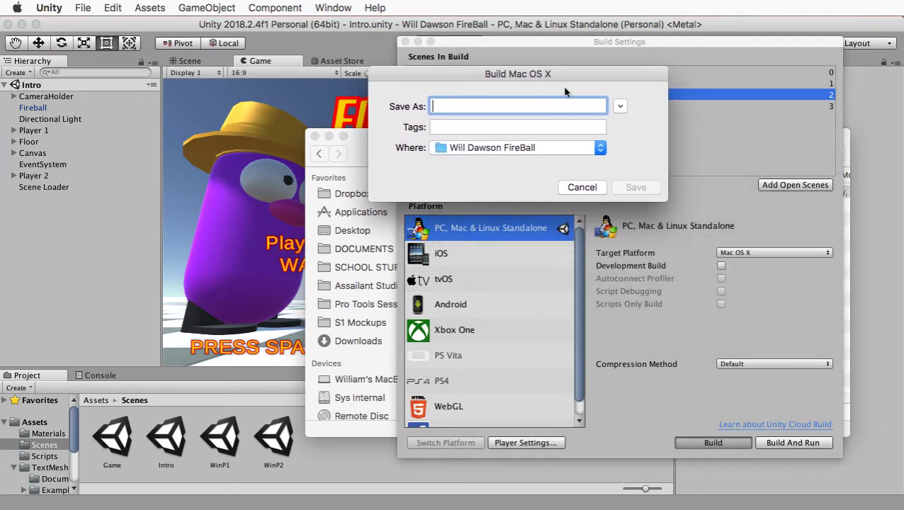
pyautogui.click(620, 108)
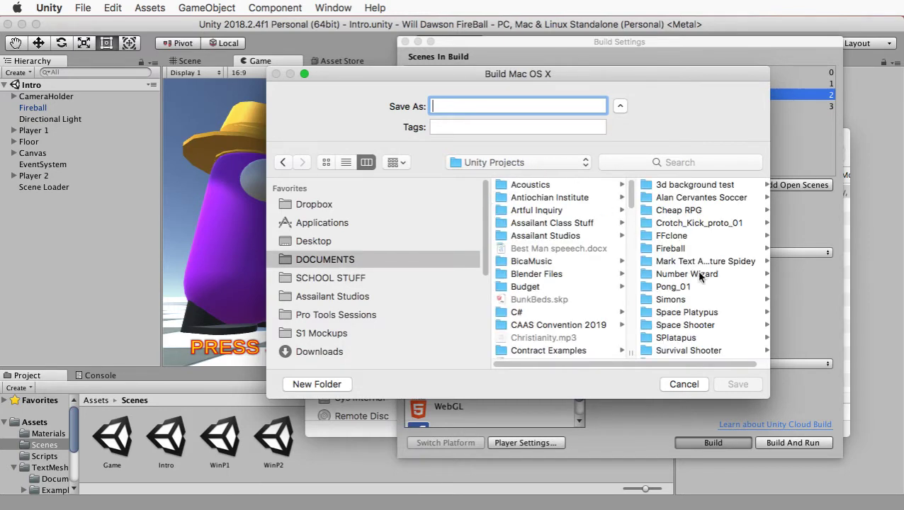
pyautogui.scroll(-3, 699, 276)
pyautogui.scroll(3, 700, 277)
pyautogui.click(673, 248)
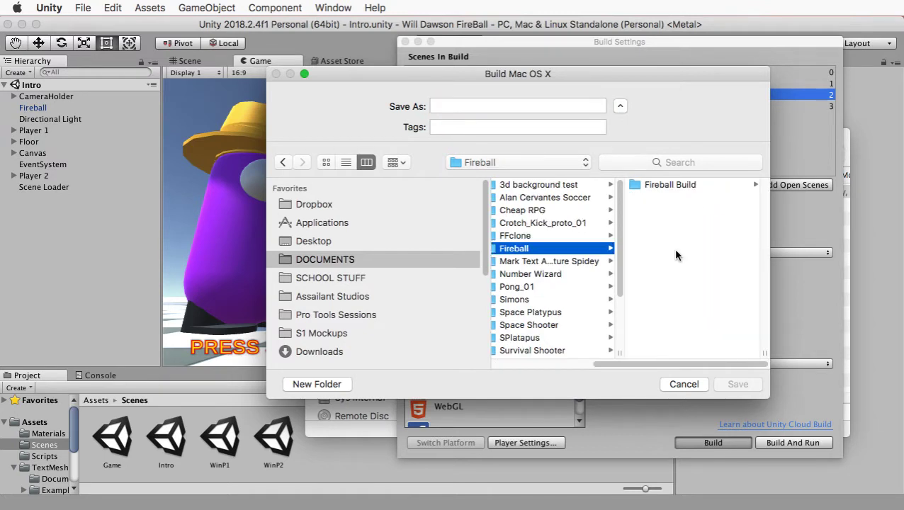
pyautogui.click(668, 185)
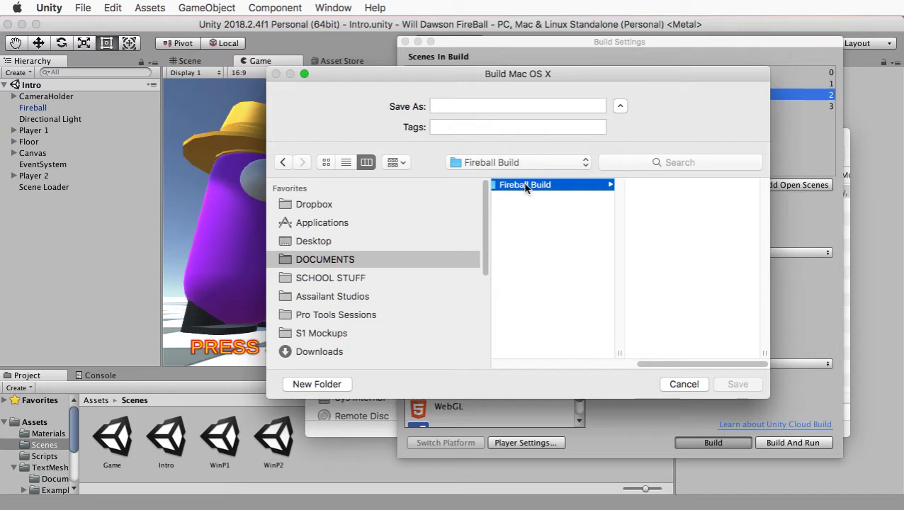
# Name the build FireballV1-0 and save it to build the game.
pyautogui.click(465, 104)
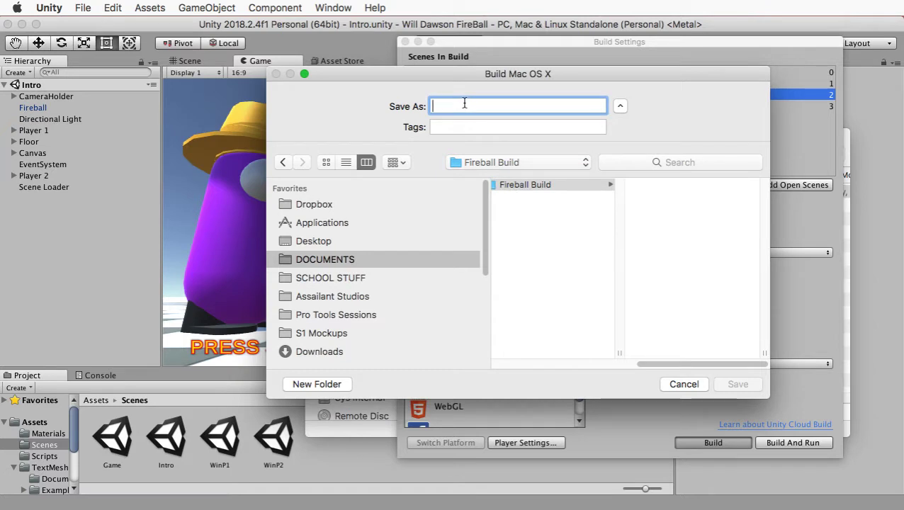
pyautogui.write('FireballV')
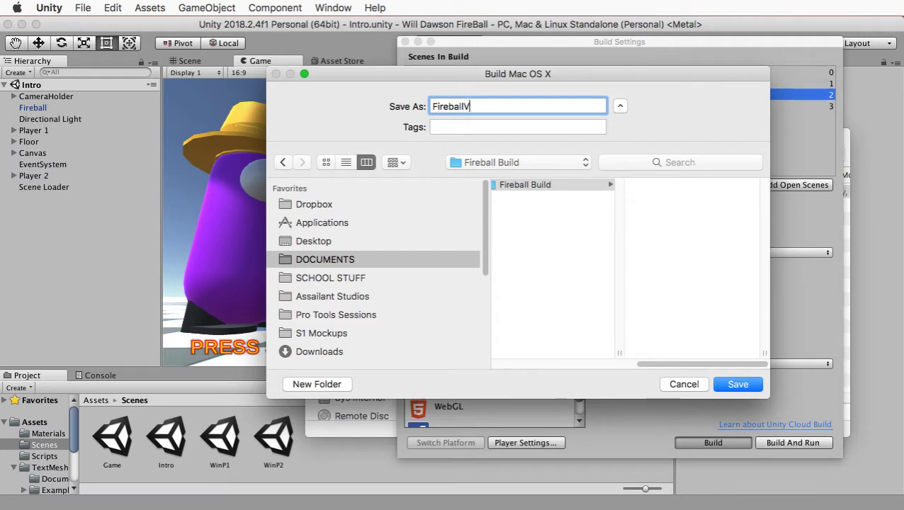
pyautogui.write('1')
pyautogui.press('BackSpace')
pyautogui.press('BackSpace')
pyautogui.write('version 1.0')
pyautogui.press('BackSpace')
pyautogui.press('BackSpace')
pyautogui.press('BackSpace')
pyautogui.press('BackSpace')
pyautogui.press('BackSpace')
pyautogui.press('BackSpace')
pyautogui.press('BackSpace')
pyautogui.press('BackSpace')
pyautogui.press('BackSpace')
pyautogui.press('BackSpace')
pyautogui.press('BackSpace')
pyautogui.press('BackSpace')
pyautogui.write('V1-0')
pyautogui.click(734, 387)
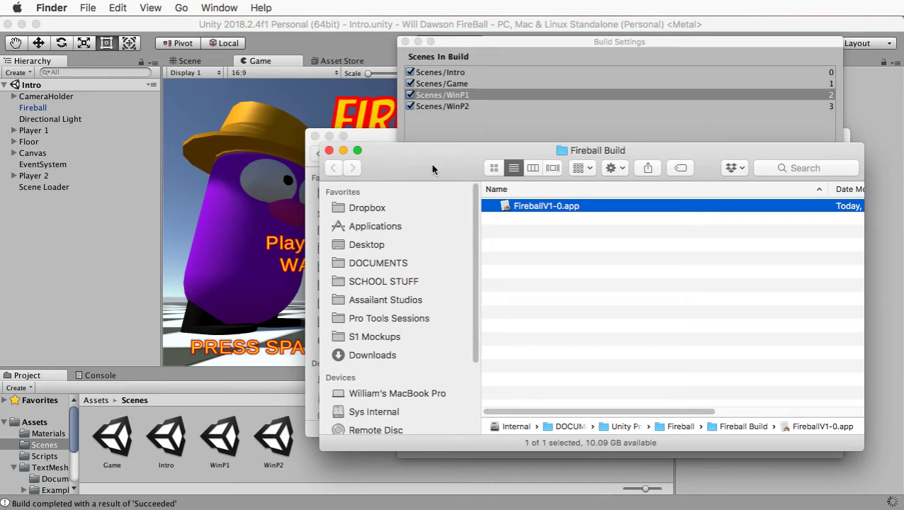
# Open the Fireball Build folder in Finder and launch FireballV1-0.app.
pyautogui.click(374, 137)
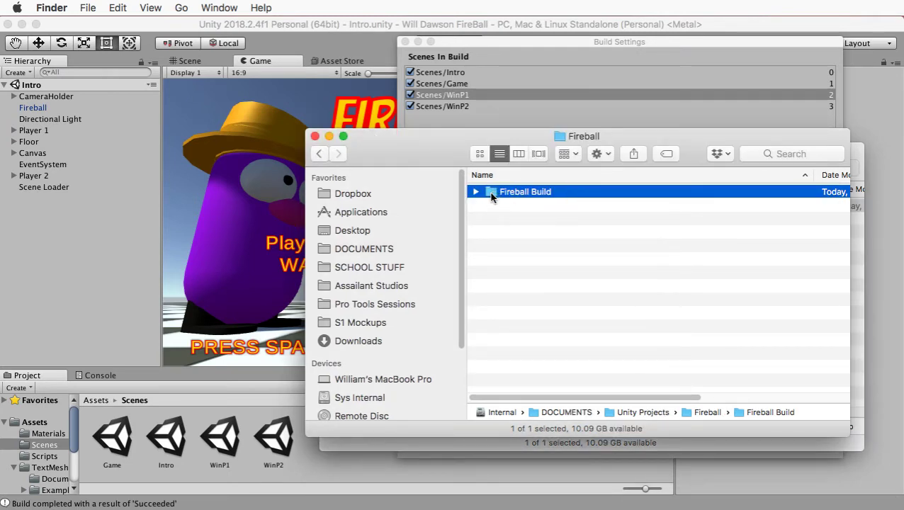
pyautogui.doubleClick(492, 194)
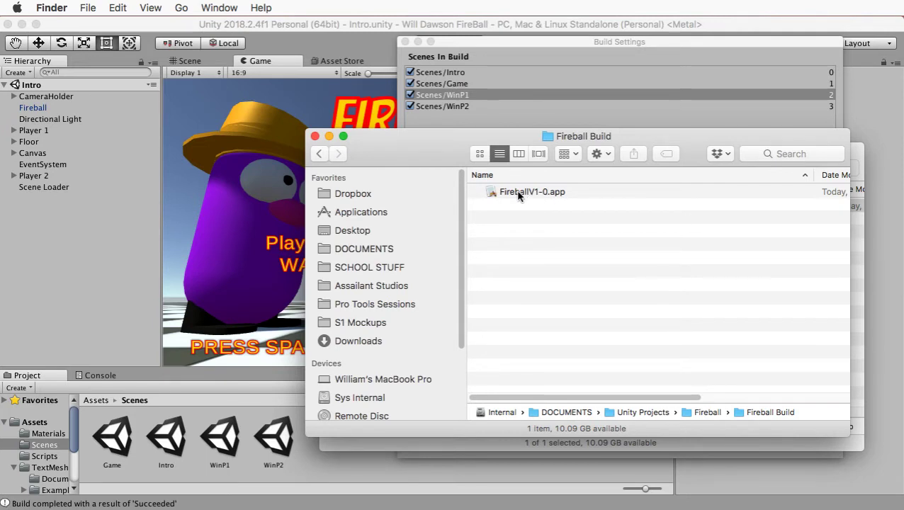
pyautogui.doubleClick(525, 192)
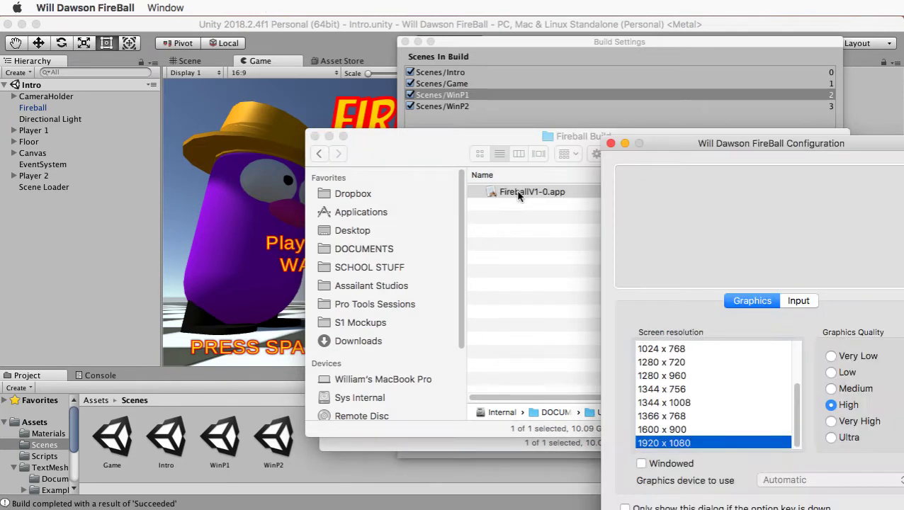
pyautogui.moveTo(680, 143); pyautogui.dragTo(446, 69)
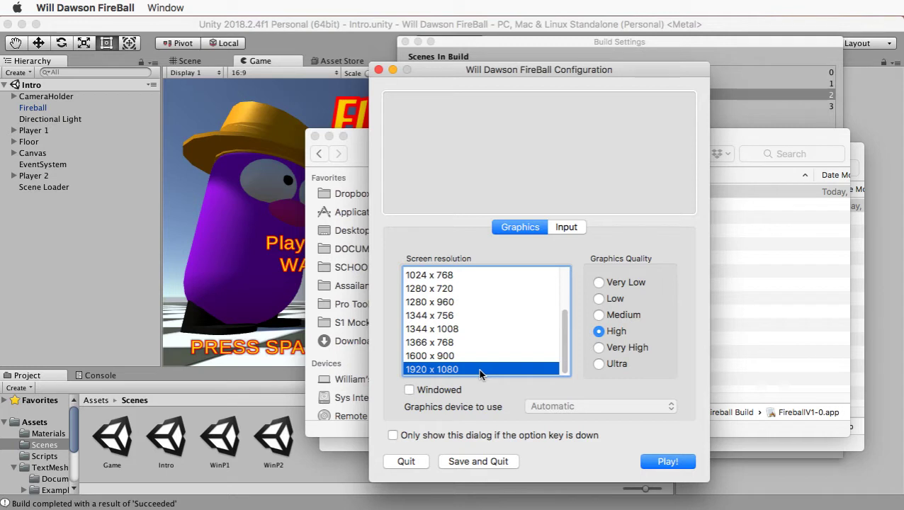
# Configure the game for a 1280 x 720 resolution in windowed mode, start it, and enlarge its window.
pyautogui.click(409, 390)
pyautogui.click(409, 391)
pyautogui.click(432, 289)
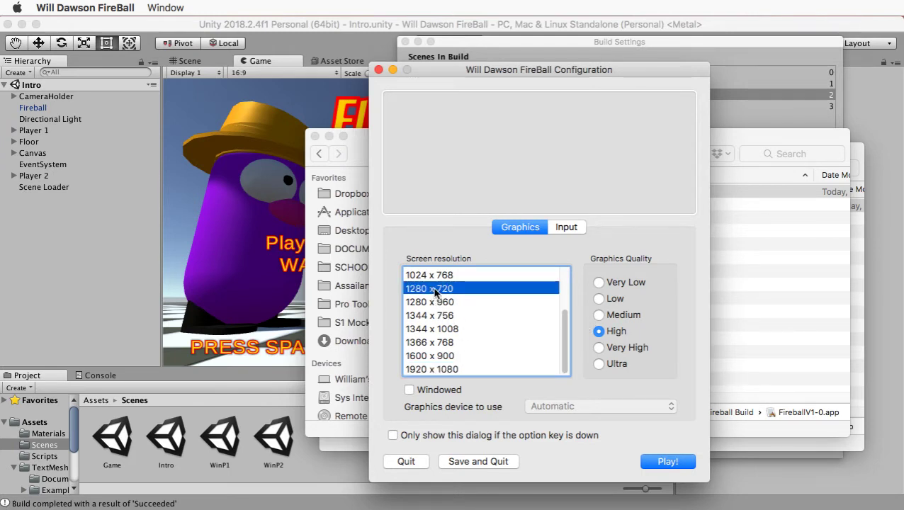
pyautogui.click(411, 390)
pyautogui.click(669, 461)
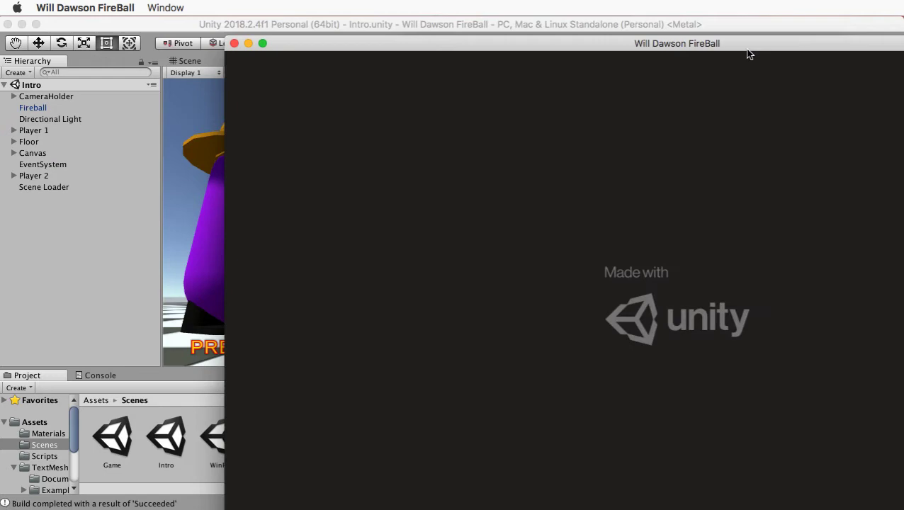
pyautogui.doubleClick(742, 46)
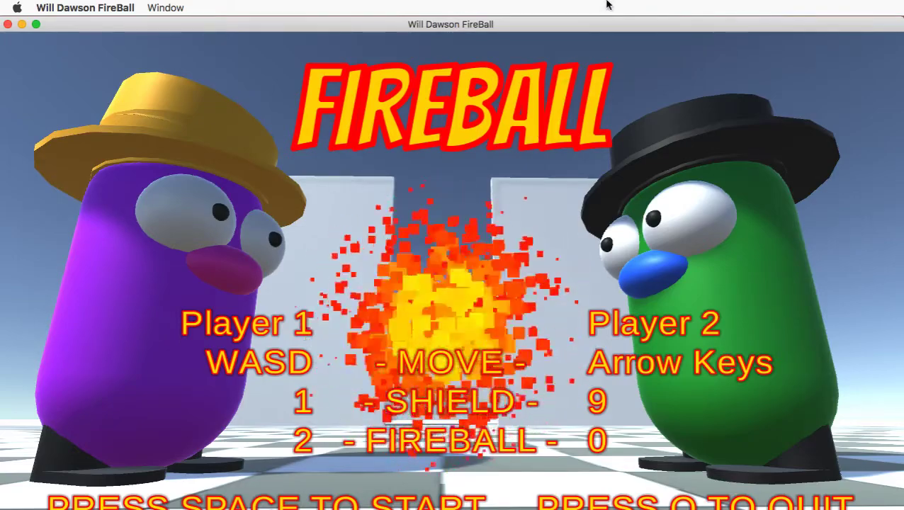
# Play-test the built game by moving Player 2 around the arena and shooting fireballs, and quit from the title screen.
pyautogui.press('space')
pyautogui.press('Left')
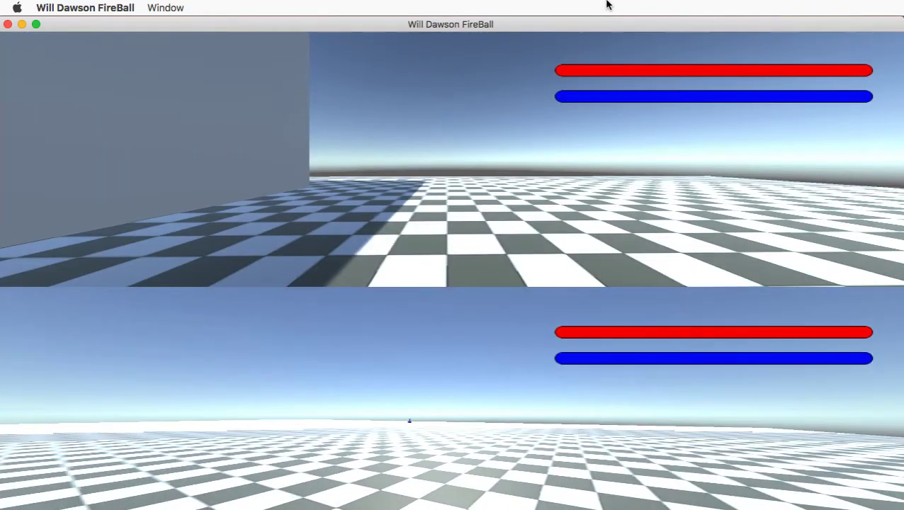
pyautogui.press('Right')
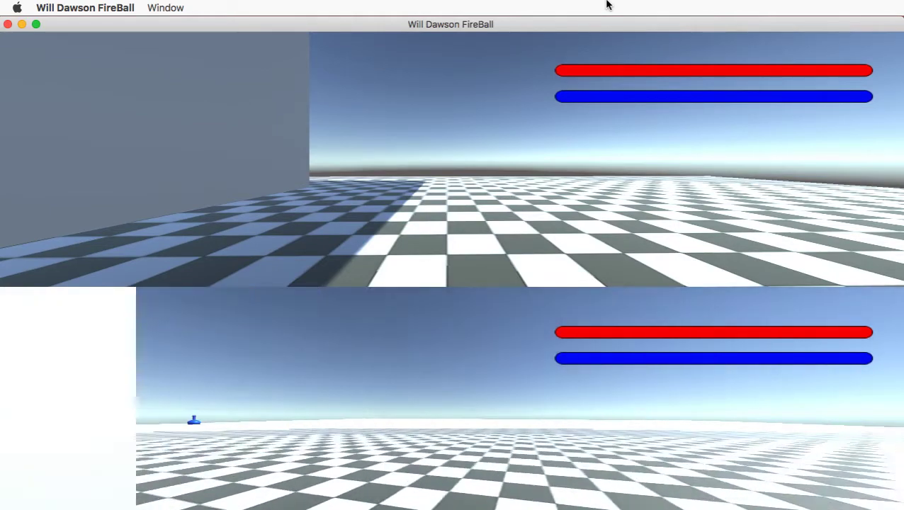
pyautogui.press('Left')
pyautogui.press('Return')
pyautogui.press('Up')
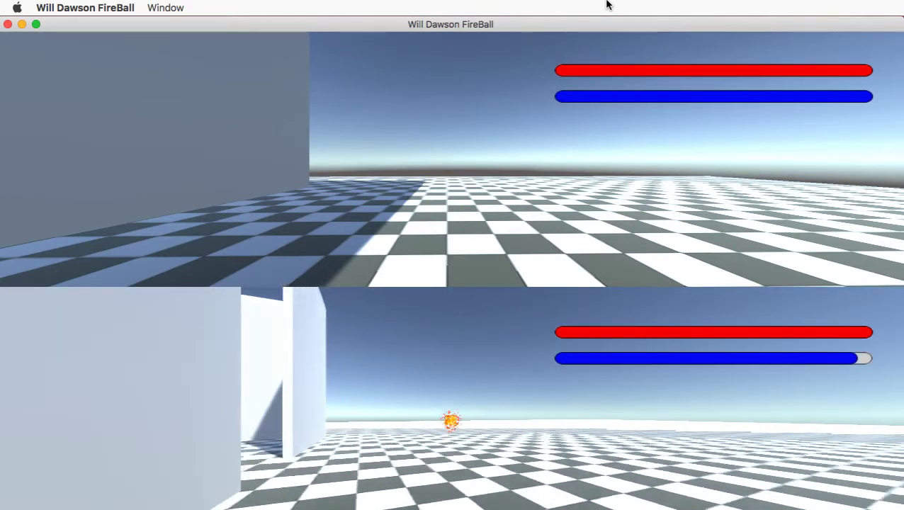
pyautogui.press('Left')
pyautogui.press('Right')
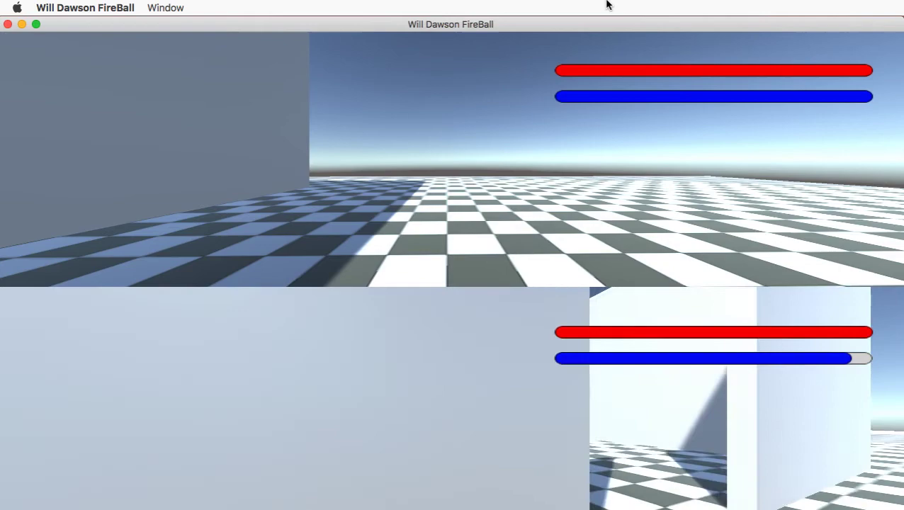
pyautogui.press('Left')
pyautogui.press('Left')
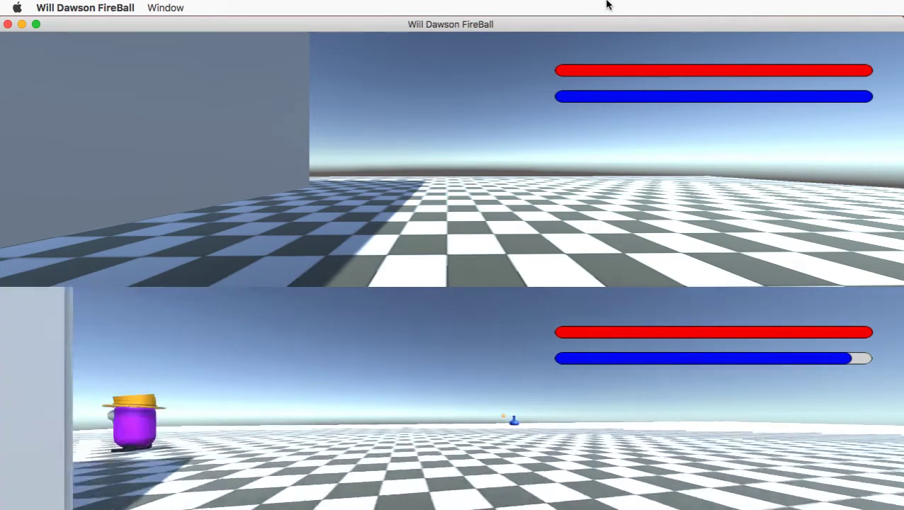
pyautogui.press('Right')
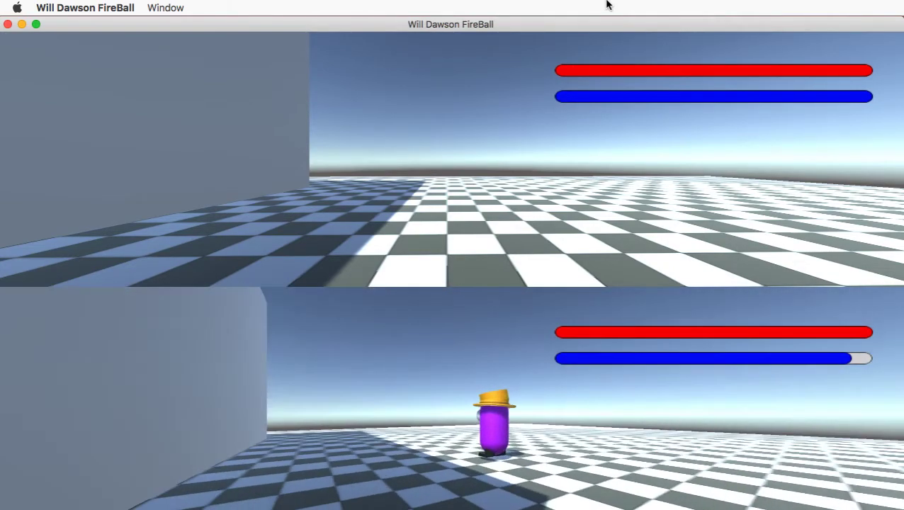
pyautogui.press('space')
pyautogui.press('Right')
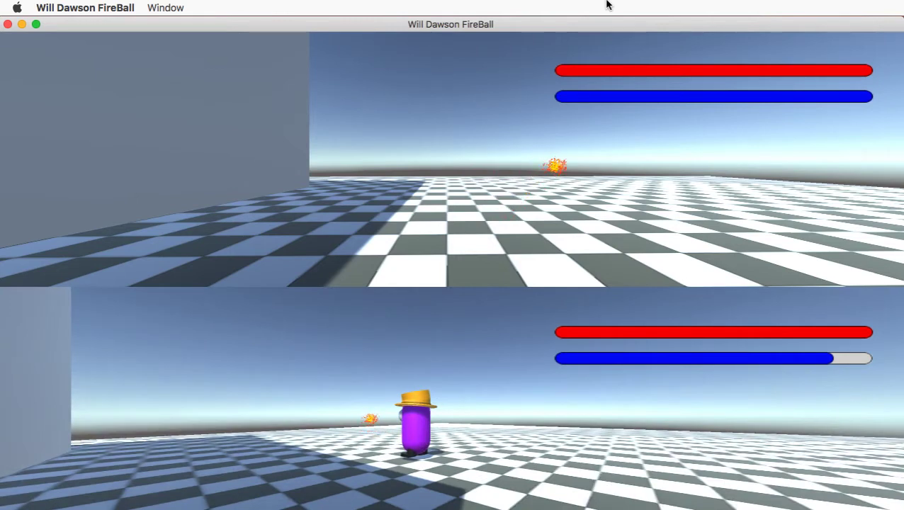
pyautogui.press('Left')
pyautogui.press('Right')
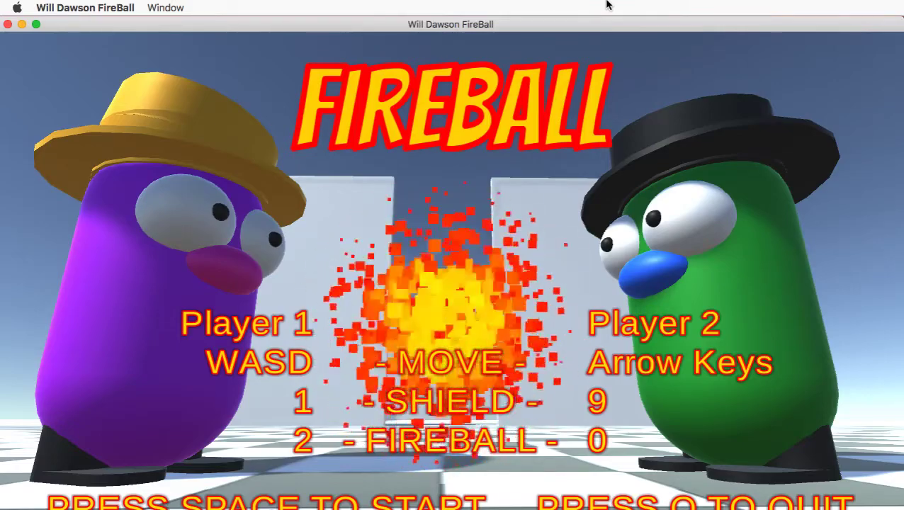
pyautogui.press('q')
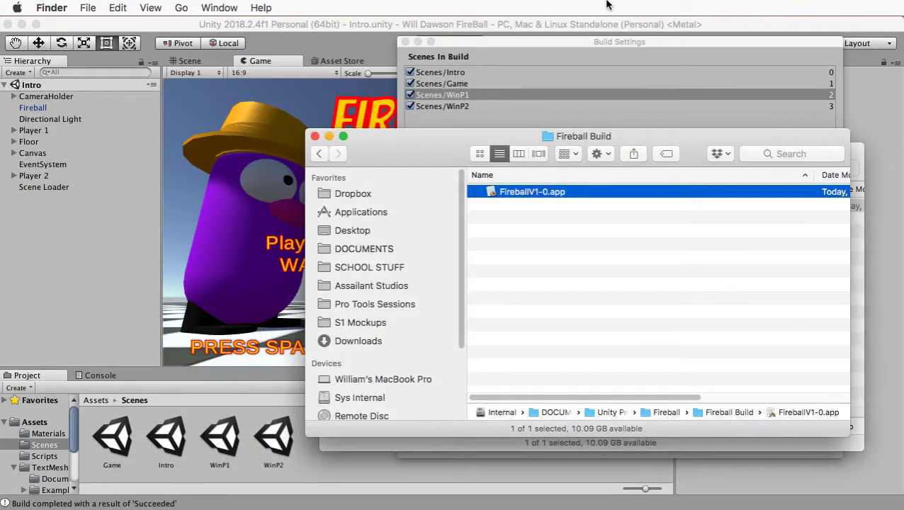
# Return to Unity's build settings and open the player settings.
pyautogui.click(596, 55)
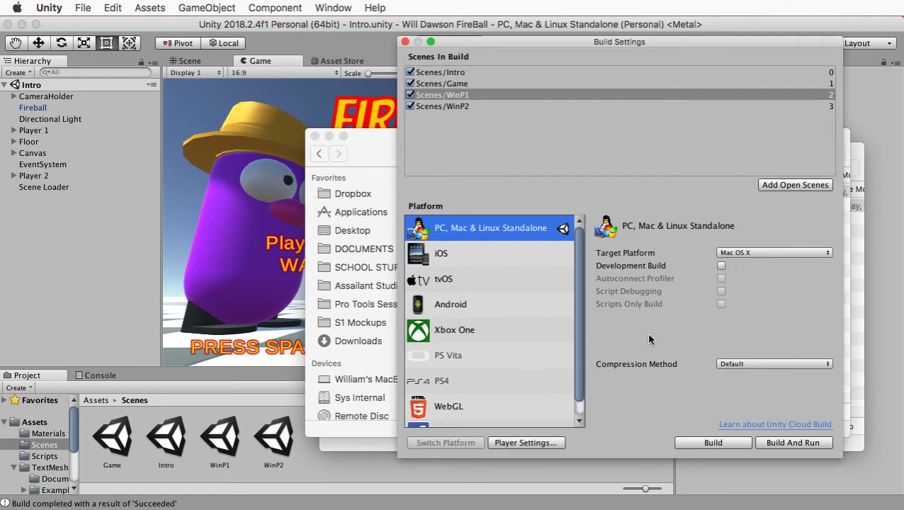
pyautogui.click(536, 443)
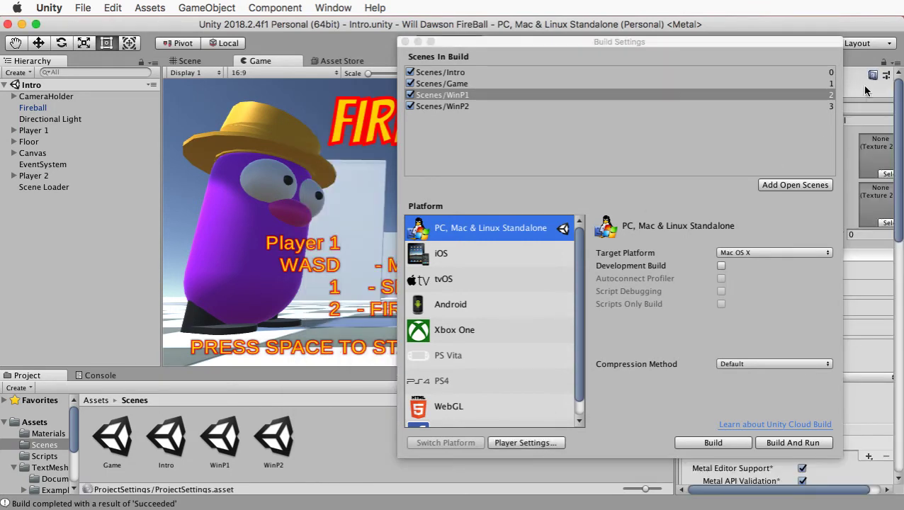
# Close the build settings and widen the Inspector so the player settings fields are fully readable.
pyautogui.moveTo(778, 43); pyautogui.dragTo(529, 47)
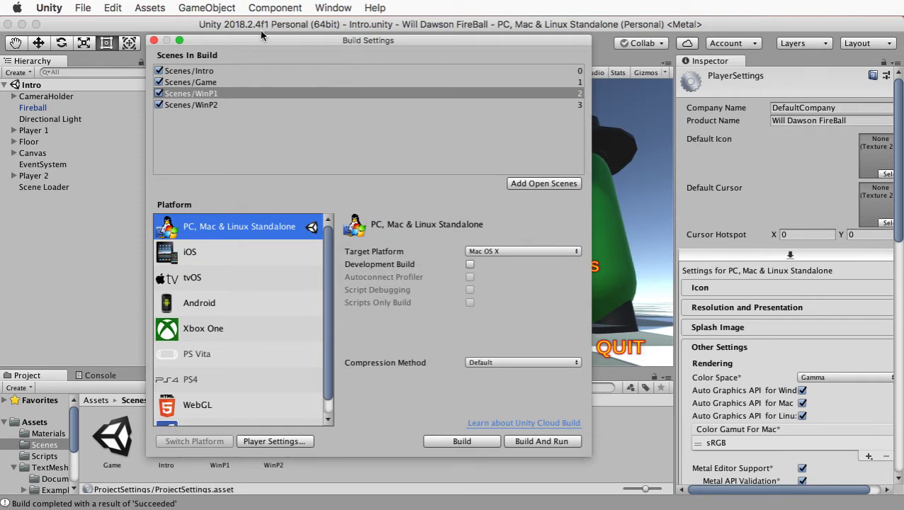
pyautogui.click(154, 41)
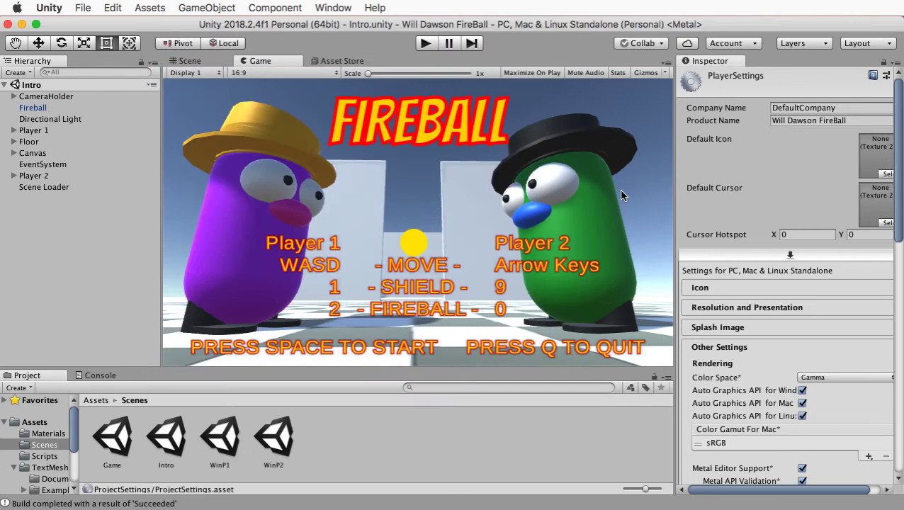
pyautogui.moveTo(675, 217); pyautogui.dragTo(606, 220)
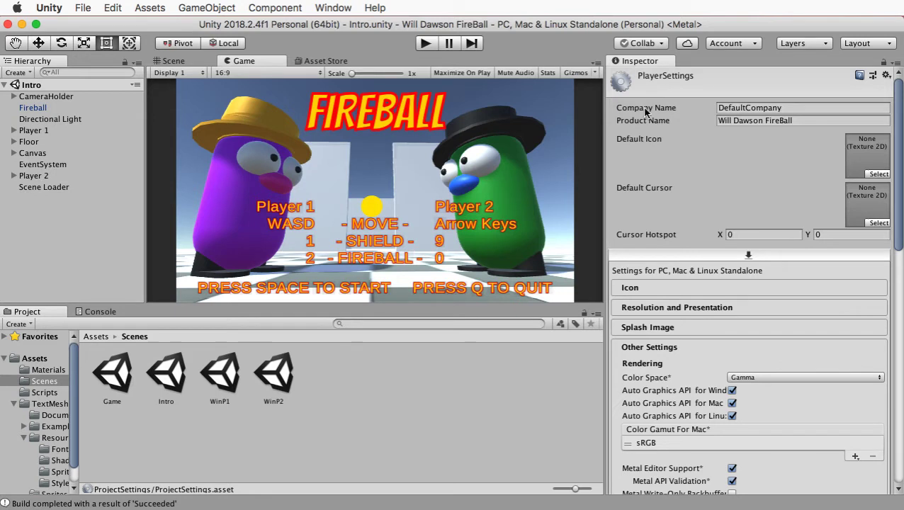
# Replace the default company name in the player settings with the developer's full name.
pyautogui.click(799, 110)
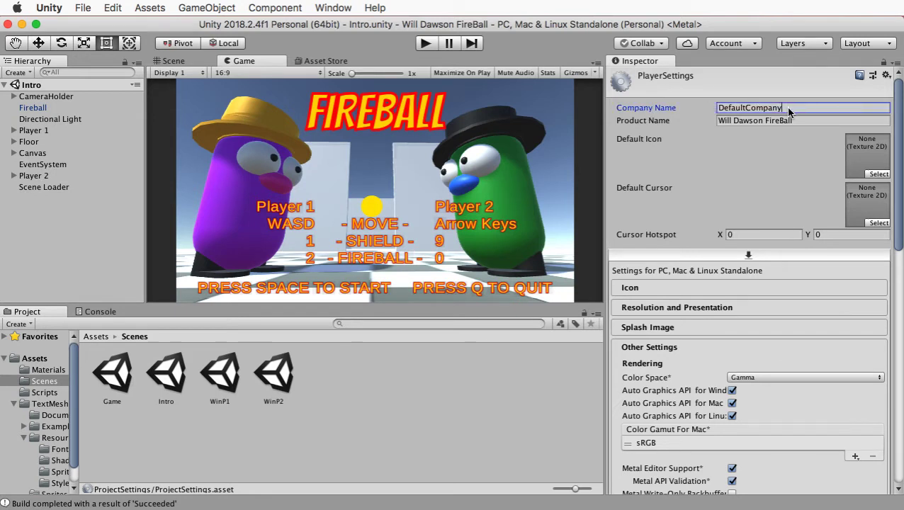
pyautogui.moveTo(789, 112); pyautogui.dragTo(694, 102)
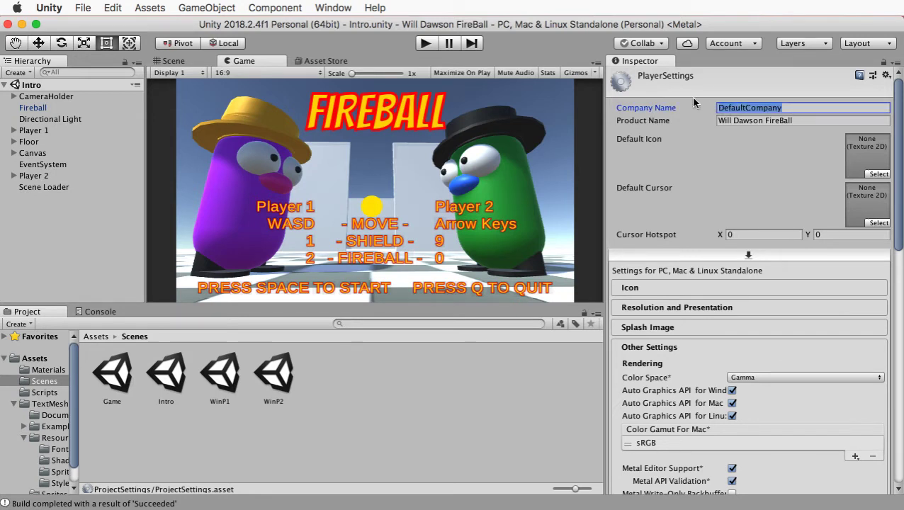
pyautogui.write('Will Dawson')
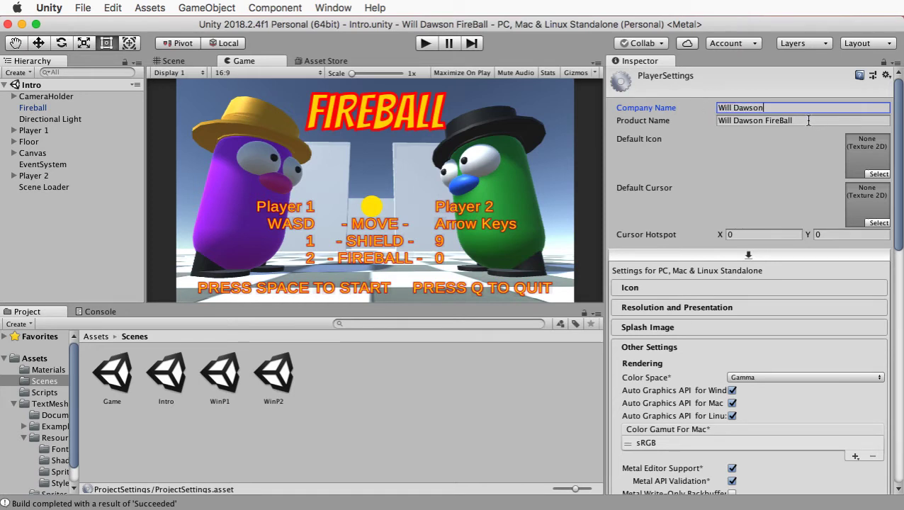
# Try Jellybean Wars as the product name and replace it with Fireball.
pyautogui.moveTo(809, 121); pyautogui.dragTo(691, 119)
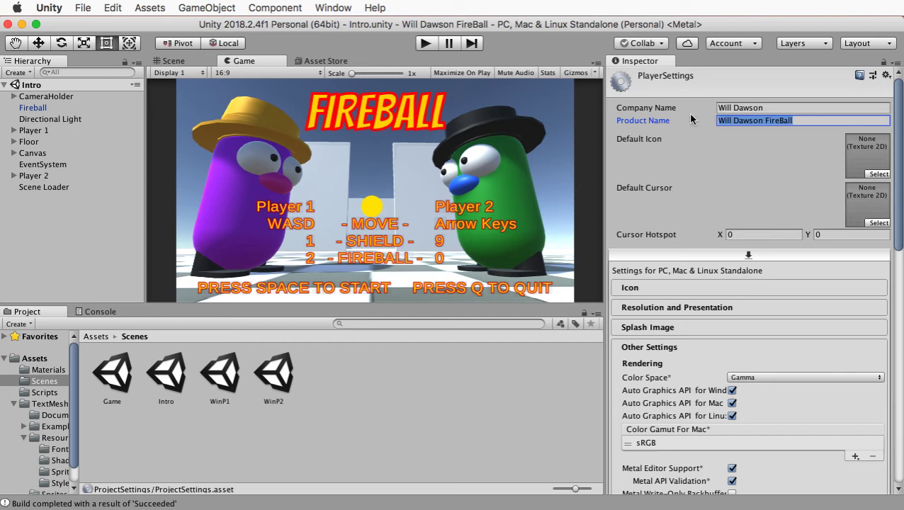
pyautogui.write('Jellybean Wars')
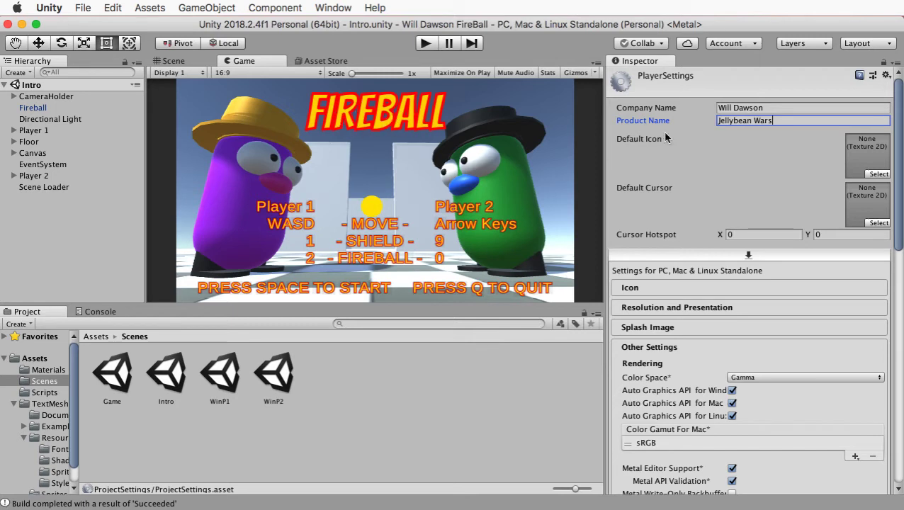
pyautogui.moveTo(788, 120); pyautogui.dragTo(714, 119)
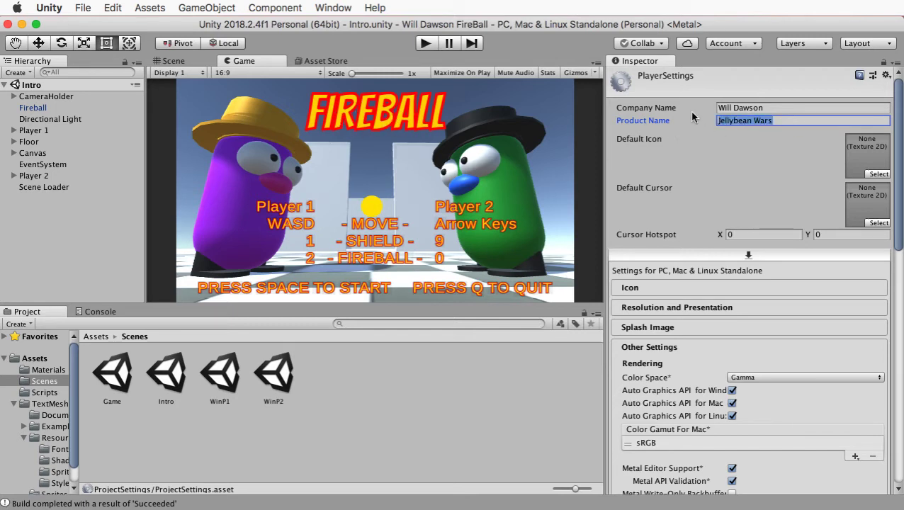
pyautogui.write('Fireball')
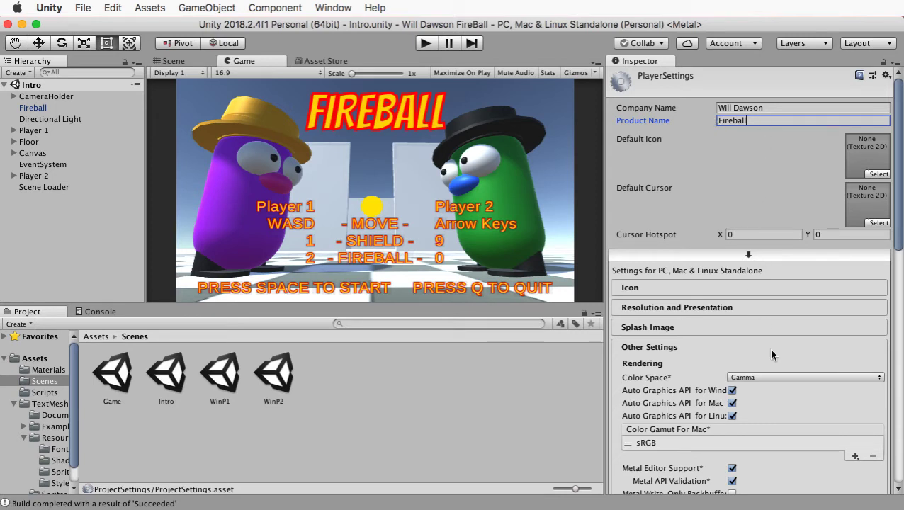
# Look through the rendering, Mac App Store and configuration options, recheck the company name, and leave the player settings.
pyautogui.scroll(-5, 707, 365)
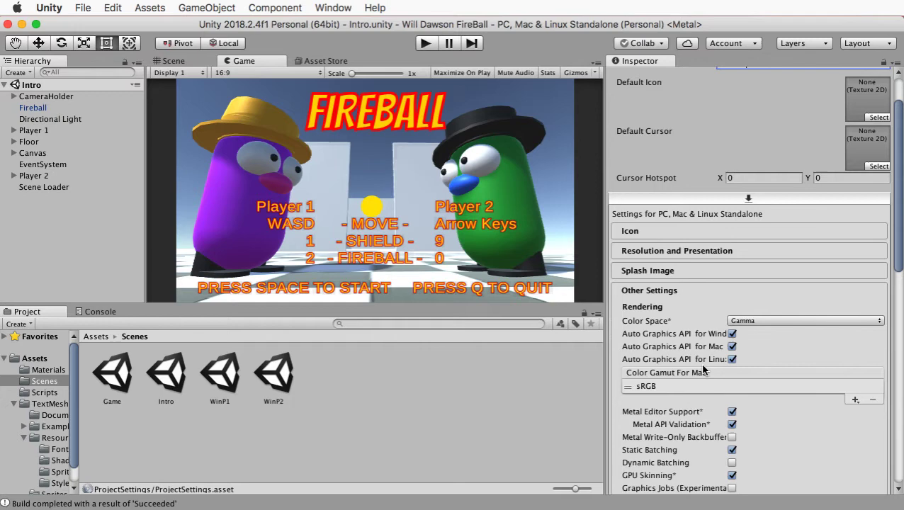
pyautogui.scroll(-13, 704, 369)
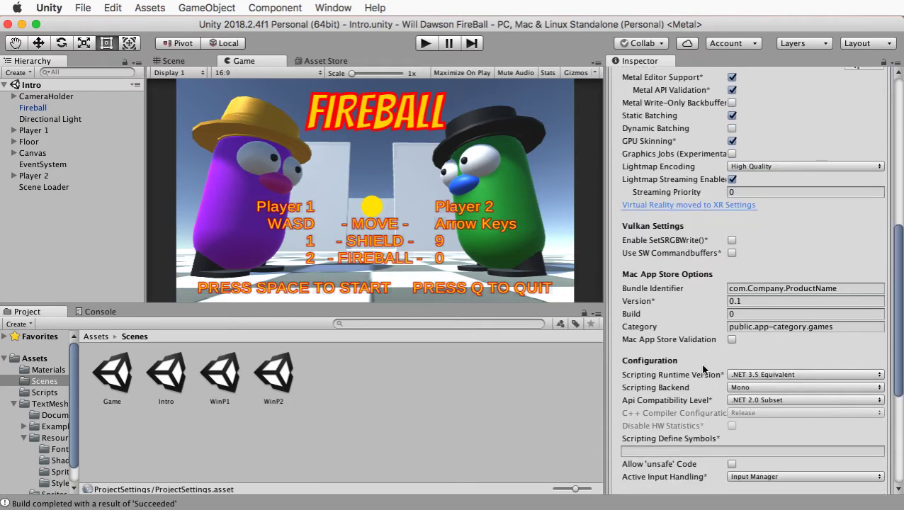
pyautogui.scroll(19, 704, 369)
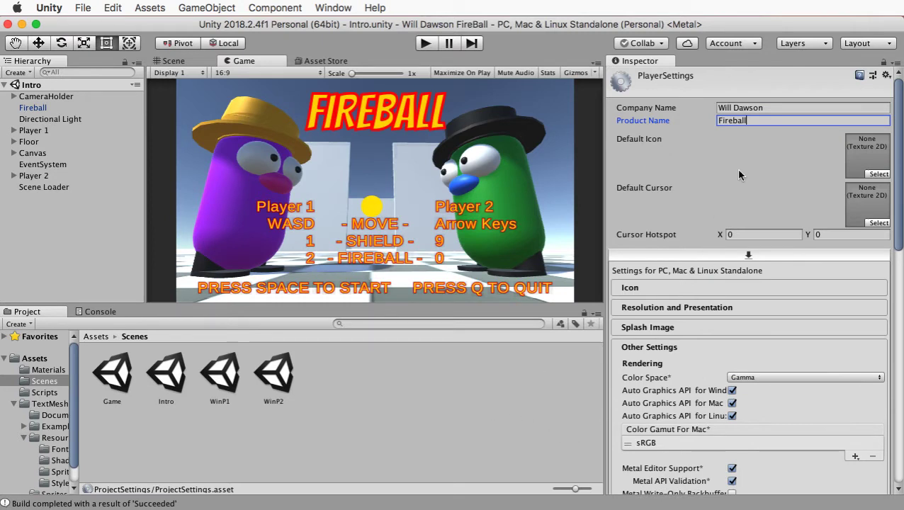
pyautogui.click(786, 112)
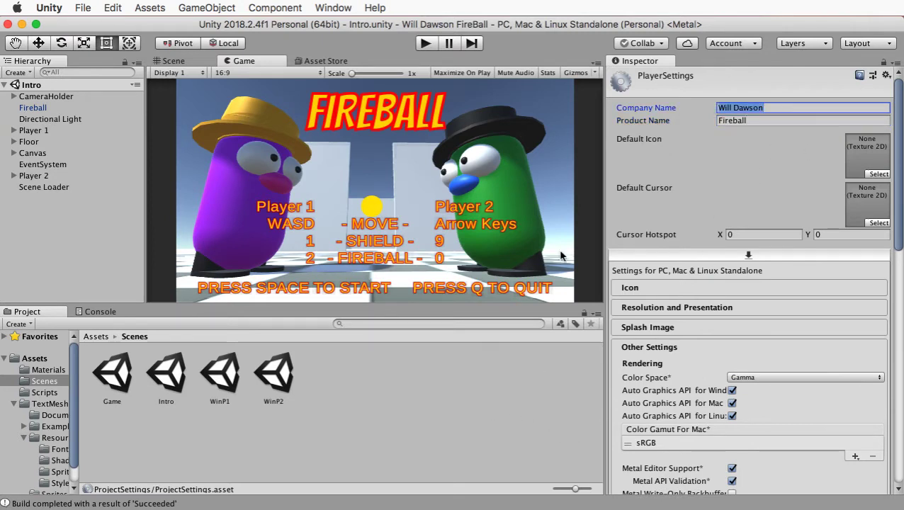
pyautogui.click(522, 386)
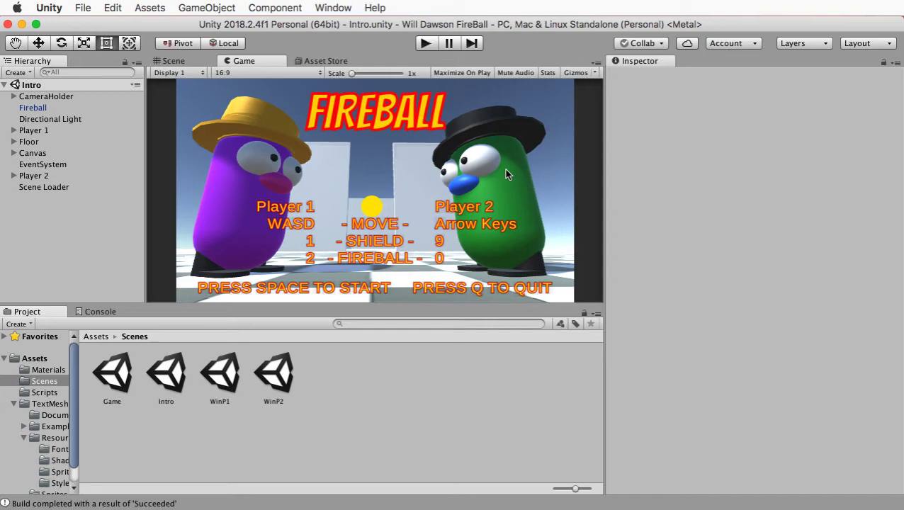
# Switch to Finder and check the Fireball Build folder from its parent Fireball folder.
pyautogui.press('super+Tab')
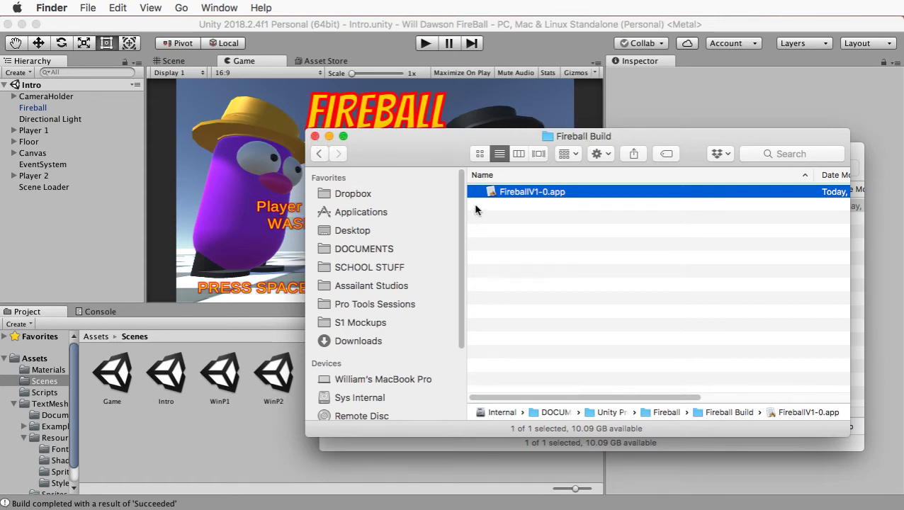
pyautogui.press('super+Up')
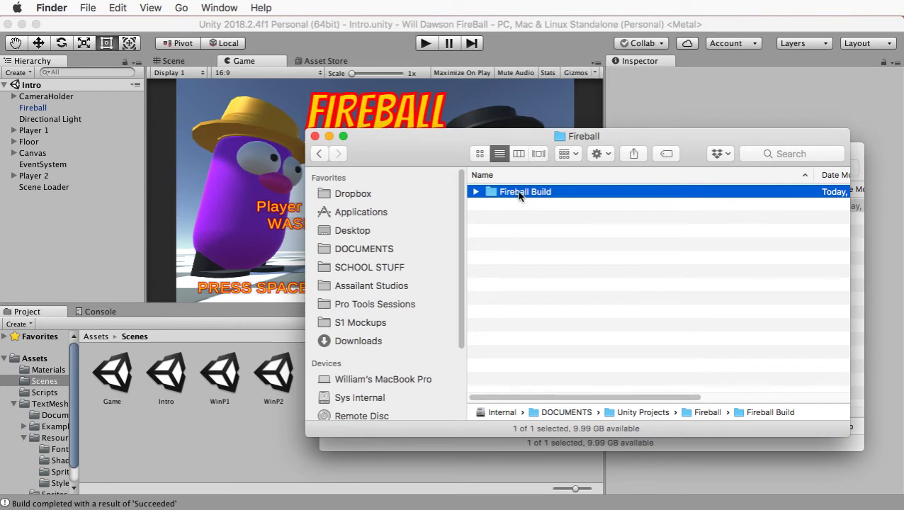
pyautogui.rightClick(520, 195)
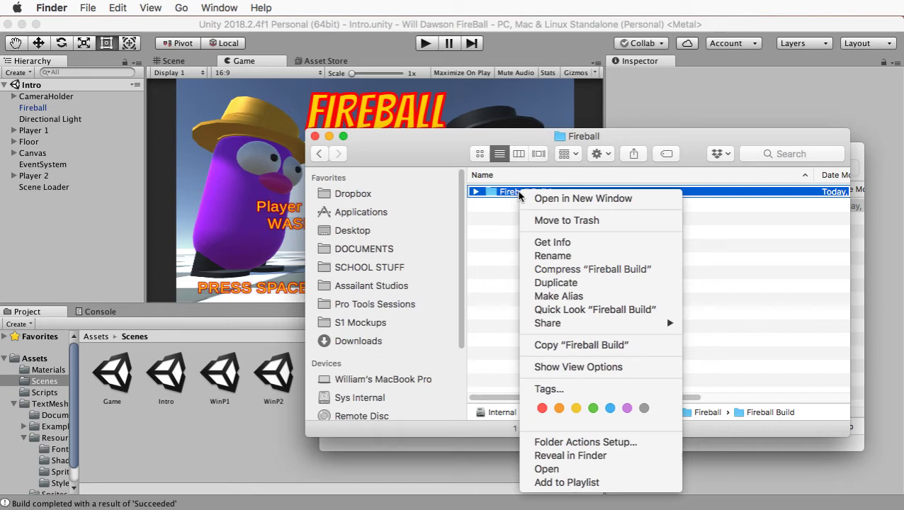
pyautogui.click(496, 226)
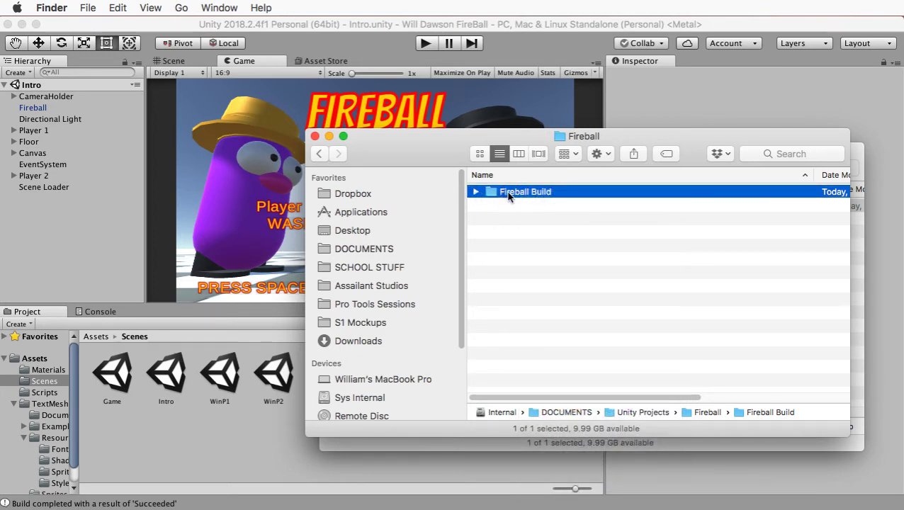
pyautogui.doubleClick(495, 192)
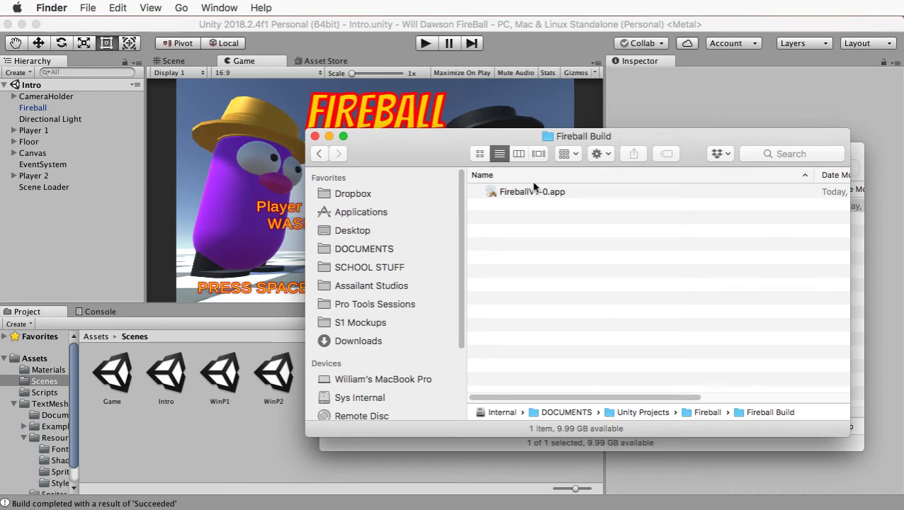
# Arrange the two Finder windows and move FireballV1-0.app from the Fireball Build folder into the parent Fireball folder.
pyautogui.click(854, 341)
pyautogui.moveTo(478, 136); pyautogui.dragTo(319, 91)
pyautogui.click(717, 276)
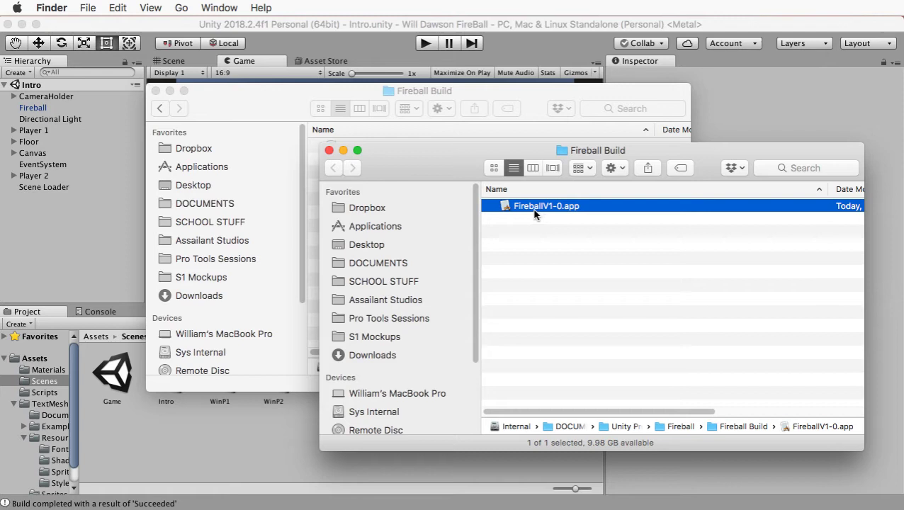
pyautogui.press('super+Up')
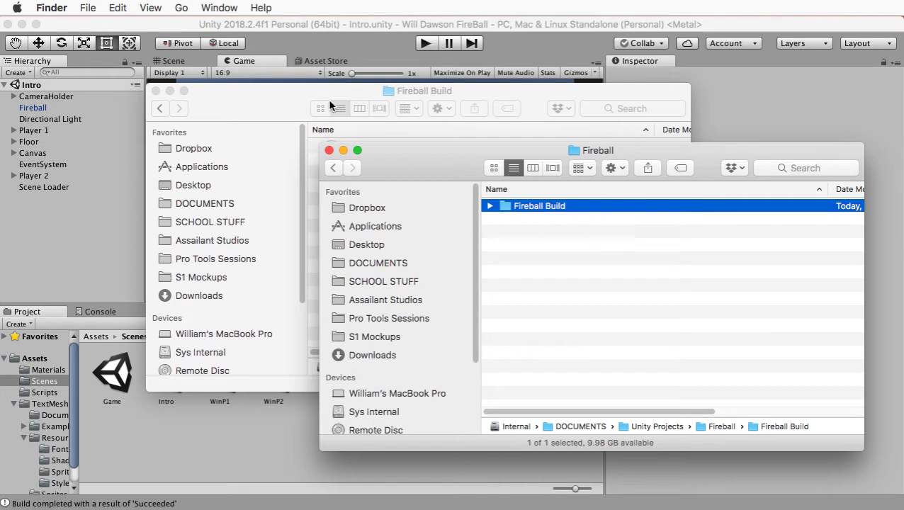
pyautogui.click(278, 93)
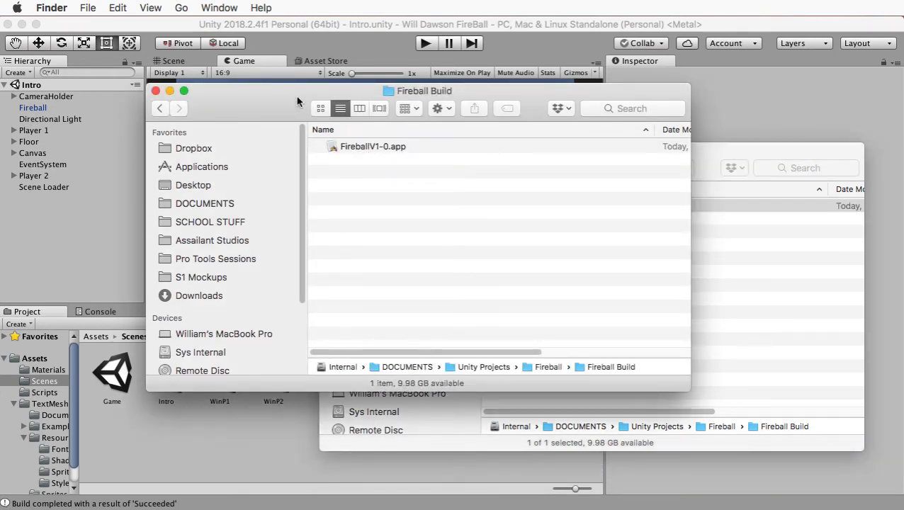
pyautogui.moveTo(349, 150); pyautogui.dragTo(745, 342)
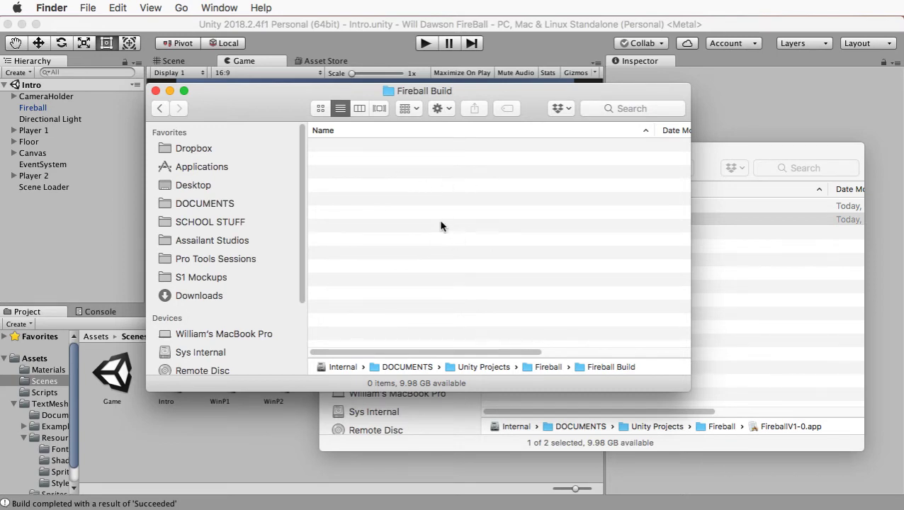
# Return to Unity and start a new Mac OS X standalone build from the build settings, targeting the emptied Fireball Build folder.
pyautogui.click(764, 102)
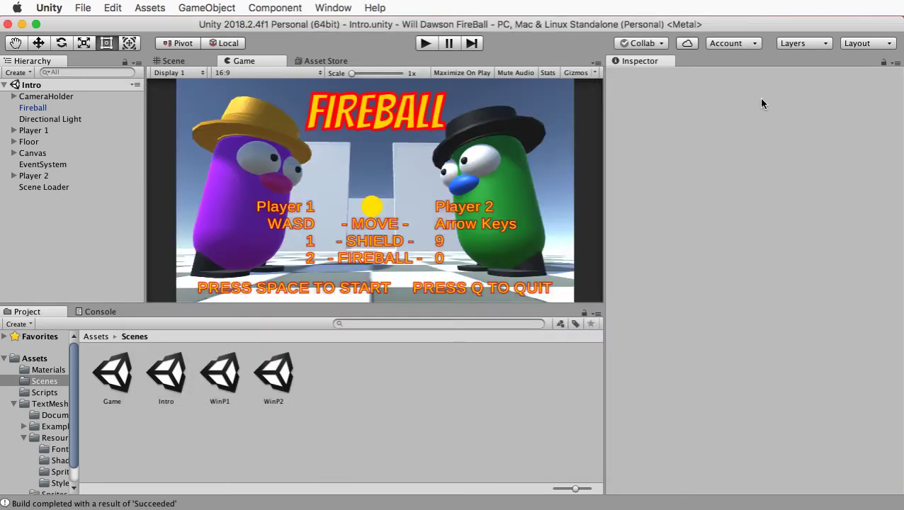
pyautogui.click(85, 8)
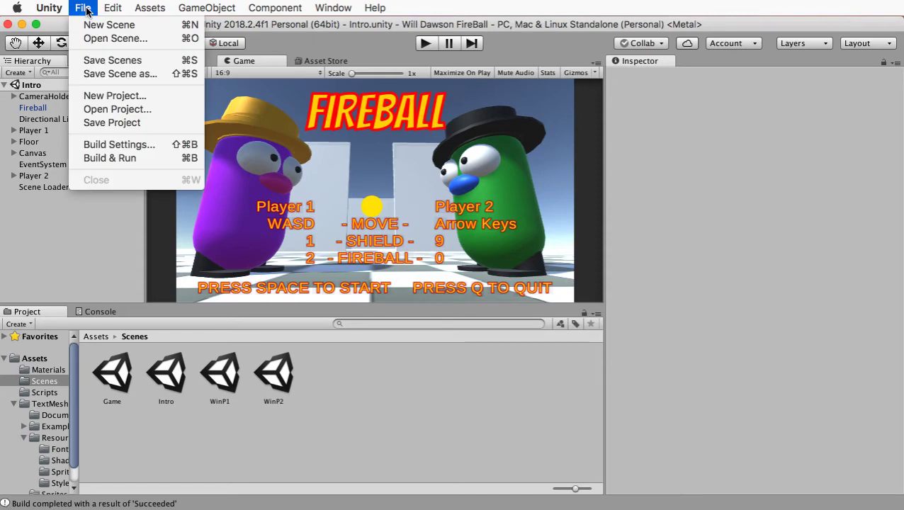
pyautogui.click(133, 146)
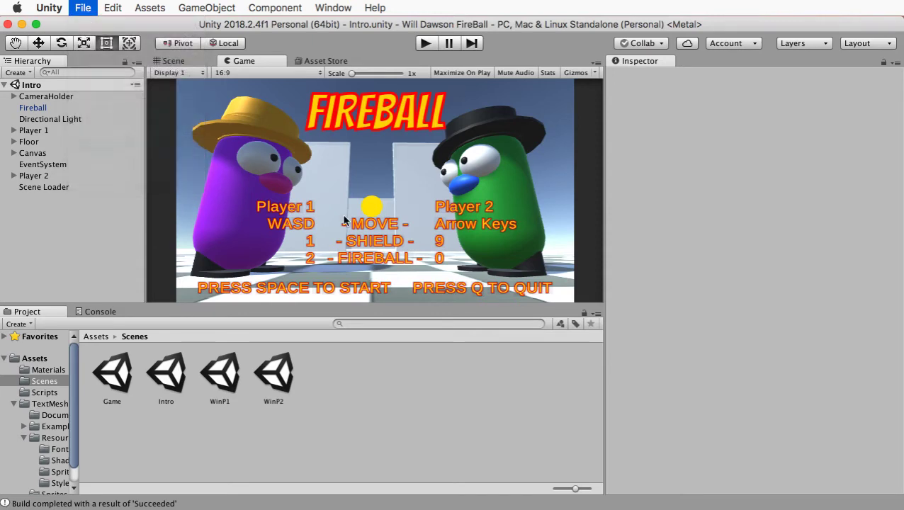
pyautogui.click(462, 442)
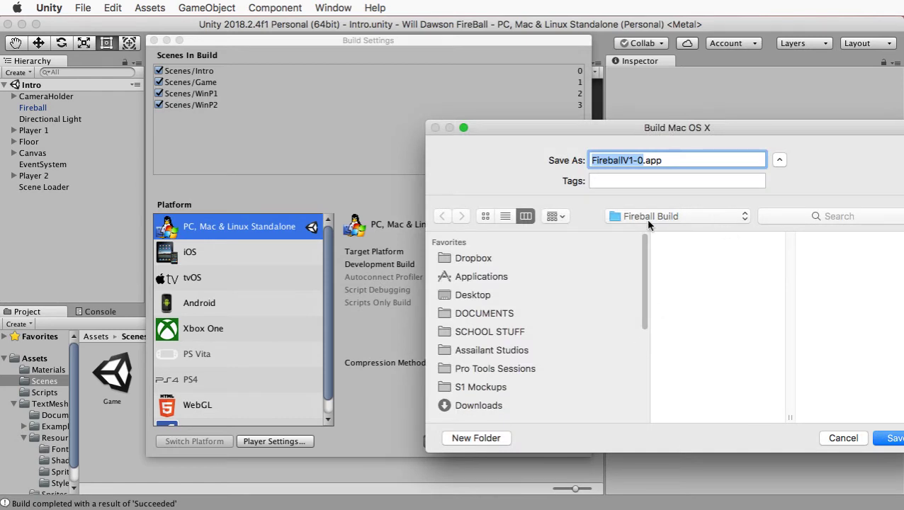
pyautogui.moveTo(834, 128); pyautogui.dragTo(735, 98)
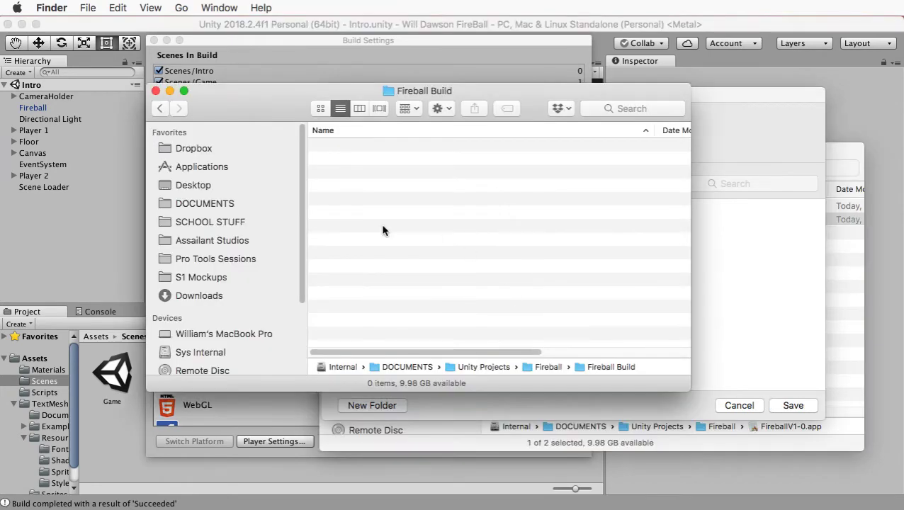
pyautogui.click(713, 342)
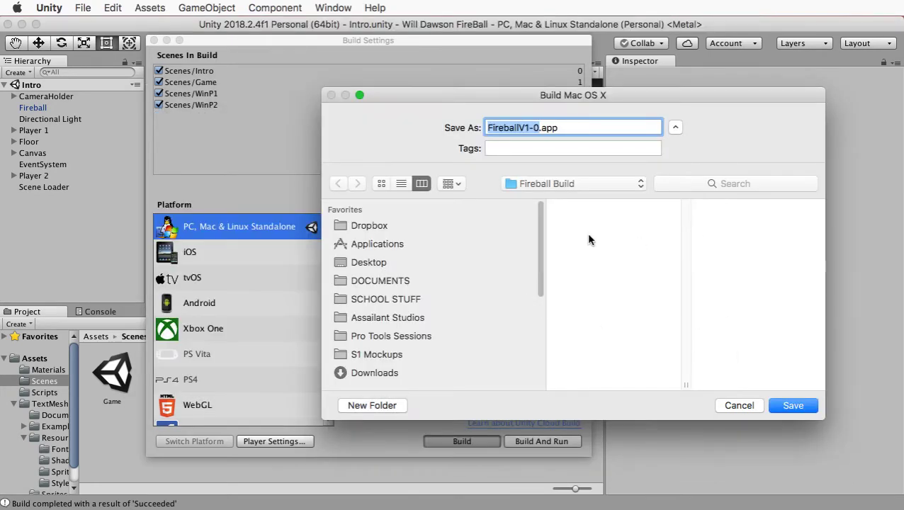
# Name the build FireballV1-1.app and save it in the Fireball Build folder.
pyautogui.click(535, 128)
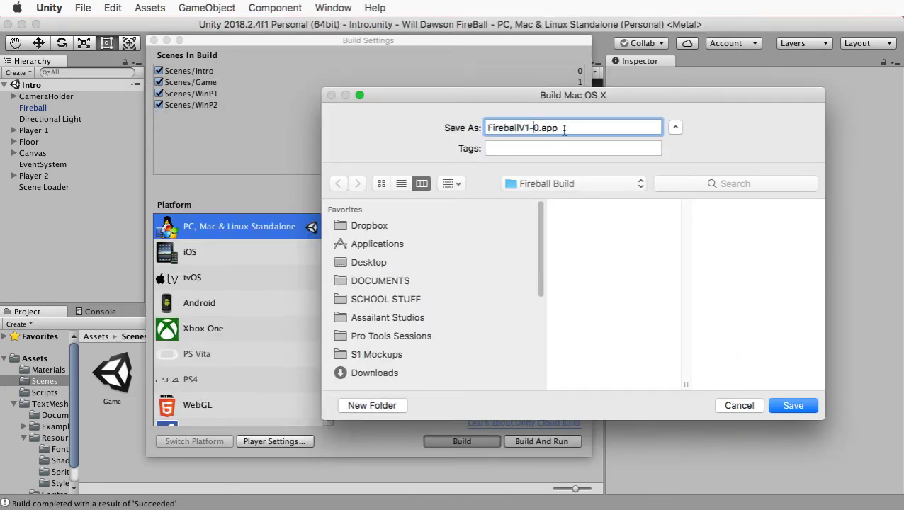
pyautogui.press('Delete')
pyautogui.write('1')
pyautogui.click(790, 407)
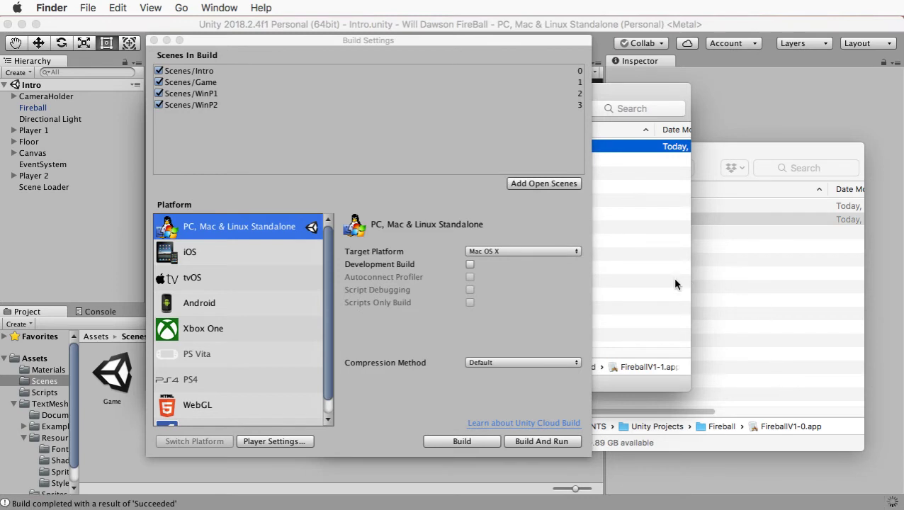
# Launch FireballV1-1.app from the Fireball Build folder in Finder and start the game at 1280 x 720.
pyautogui.click(665, 296)
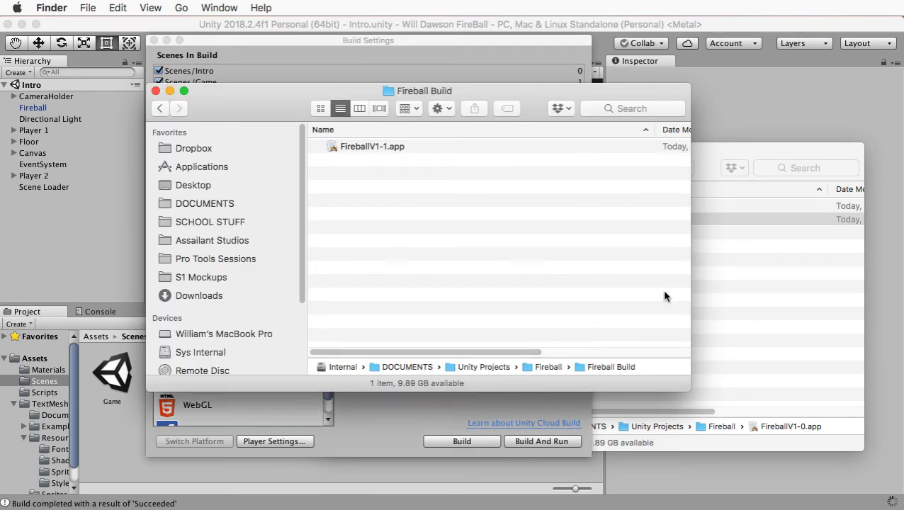
pyautogui.doubleClick(370, 148)
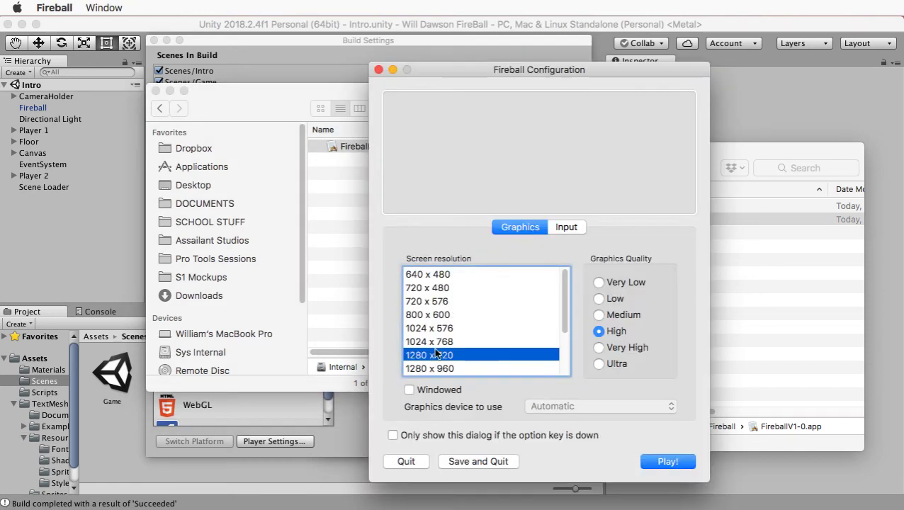
pyautogui.click(654, 462)
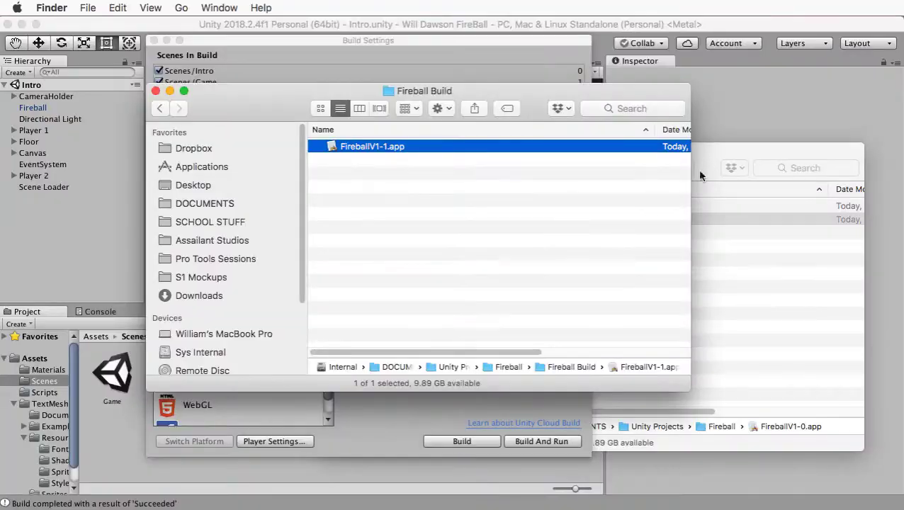
# Relaunch FireballV1-1.app in windowed mode at 1280 x 720 to test its title screen, and quit the game.
pyautogui.doubleClick(385, 149)
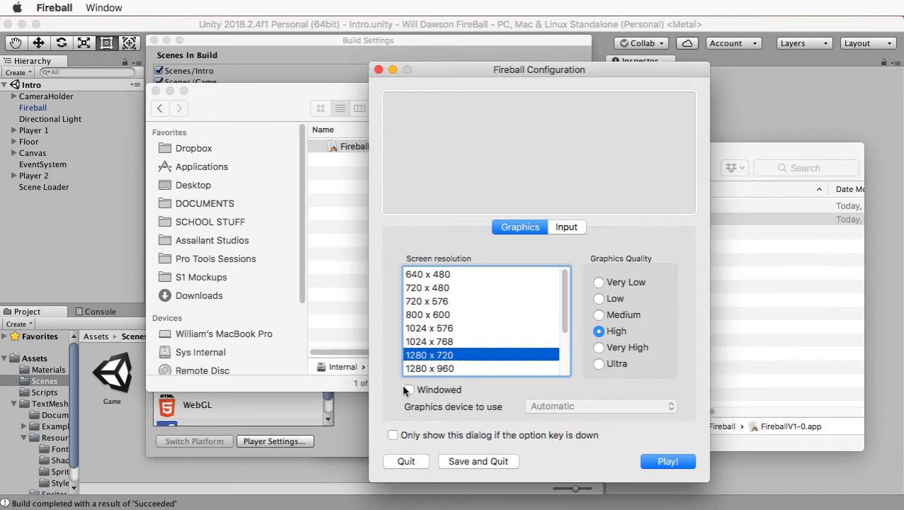
pyautogui.click(409, 390)
pyautogui.click(654, 463)
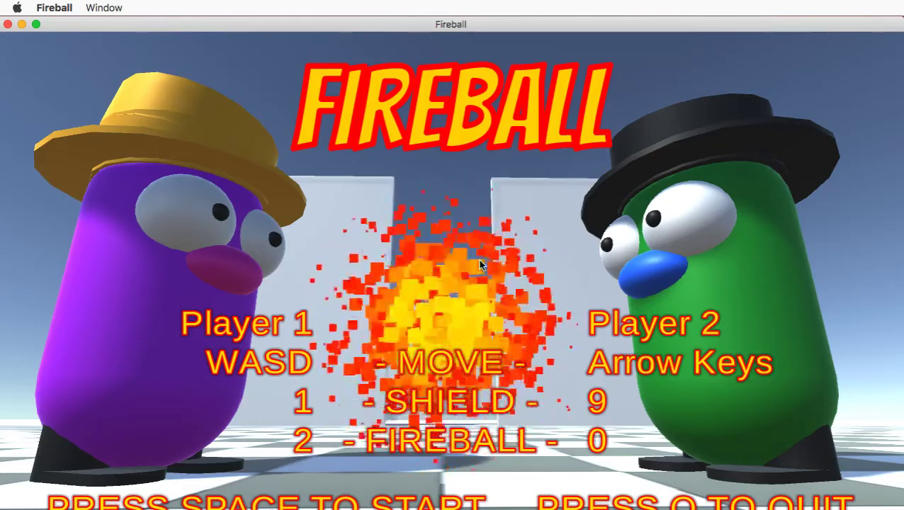
pyautogui.press('q')
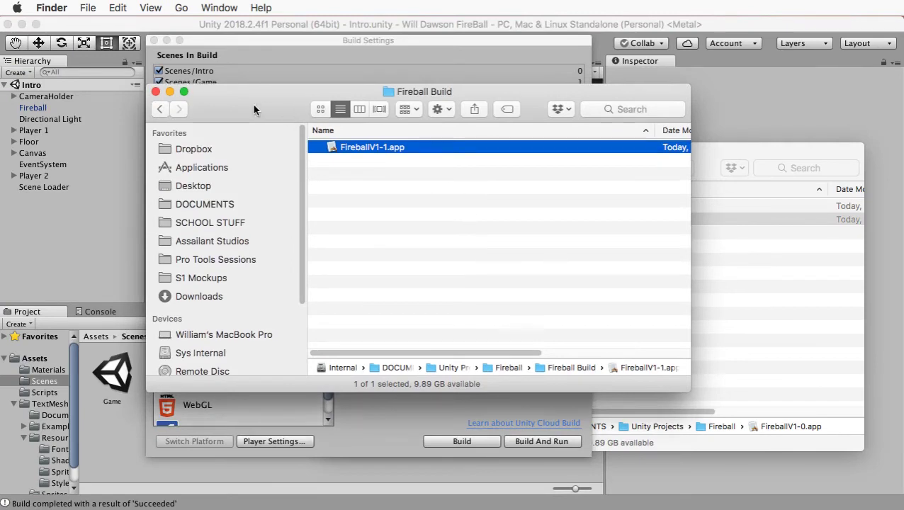
# Review the Fireball Build and Fireball folders in Finder, and close the Fireball Build window and Unity's Build Settings window.
pyautogui.moveTo(253, 104); pyautogui.dragTo(358, 112)
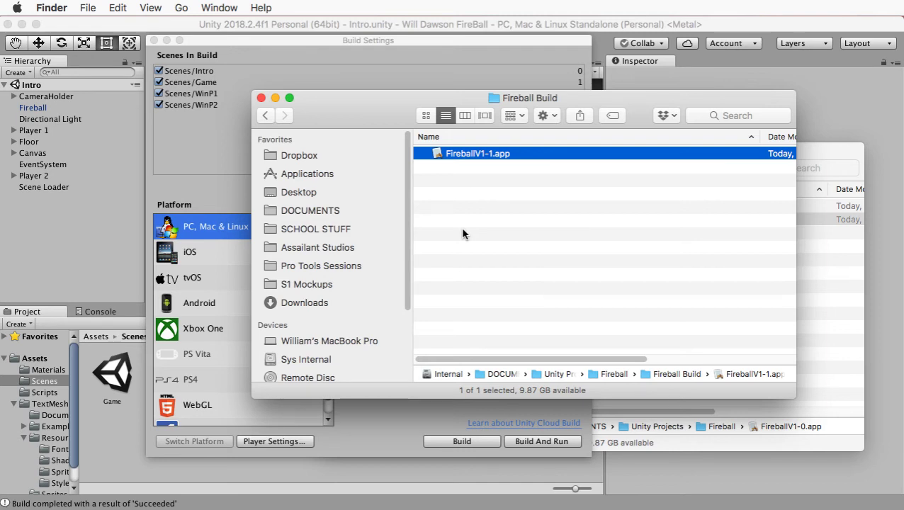
pyautogui.click(818, 153)
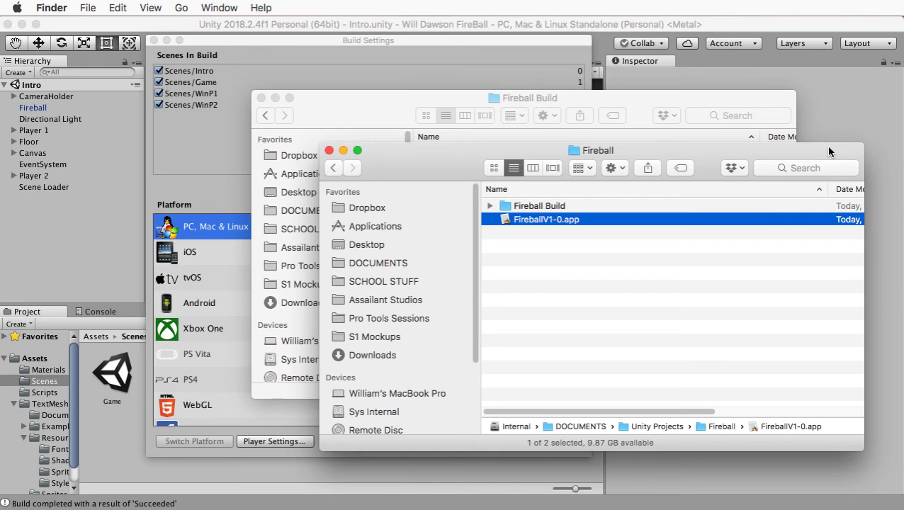
pyautogui.click(381, 112)
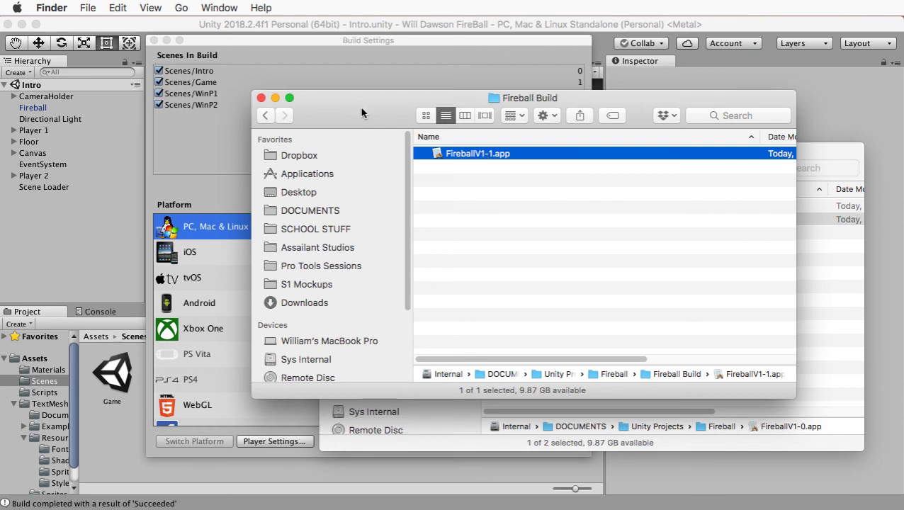
pyautogui.click(260, 100)
pyautogui.click(154, 41)
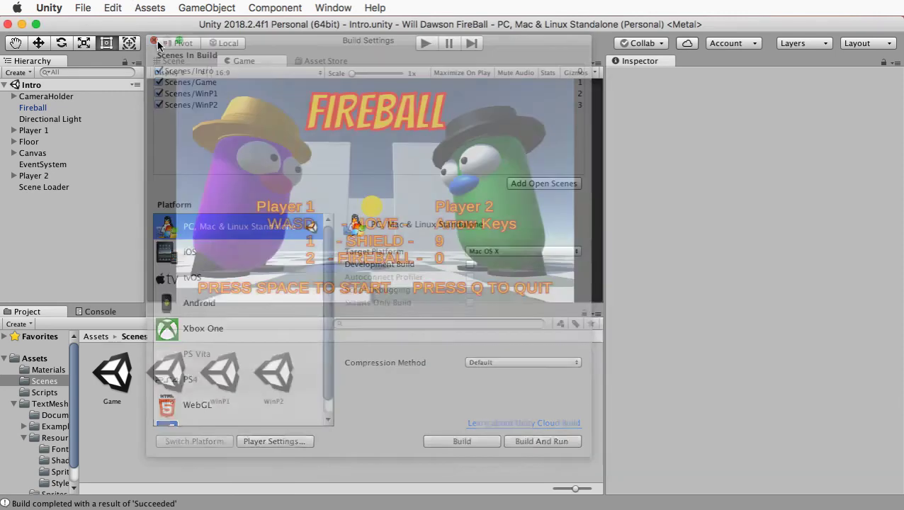